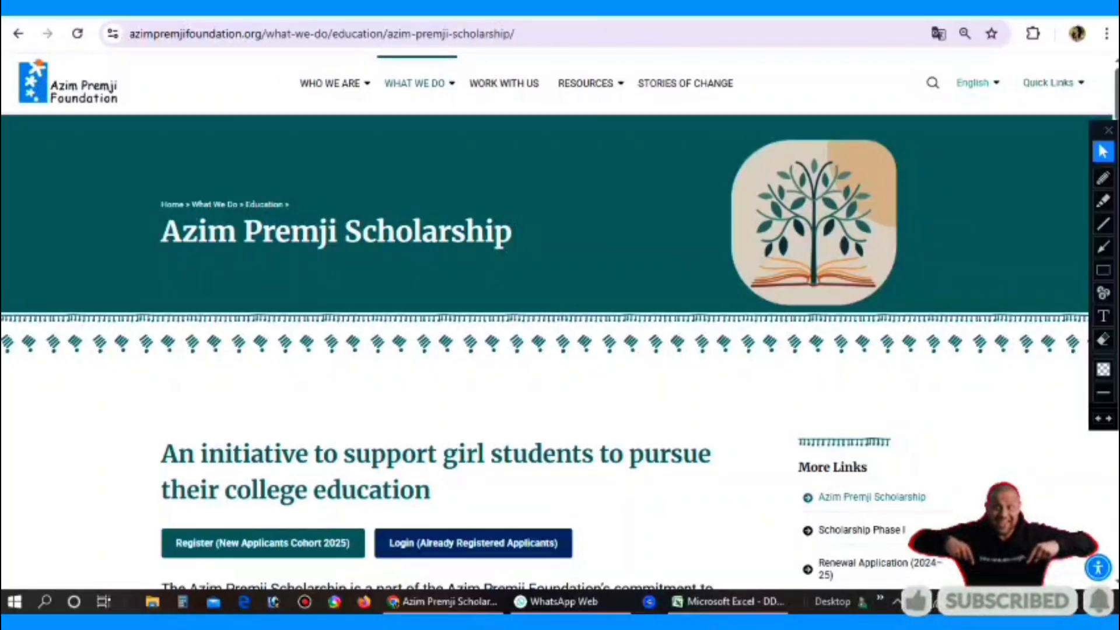
Open the eligibility check for new applicants of the 2025 scholarship cohort and dismiss the translation prompt.
{"action": "scroll", "coordinate": [560, 338], "scroll_direction": "down", "scroll_amount": 4}
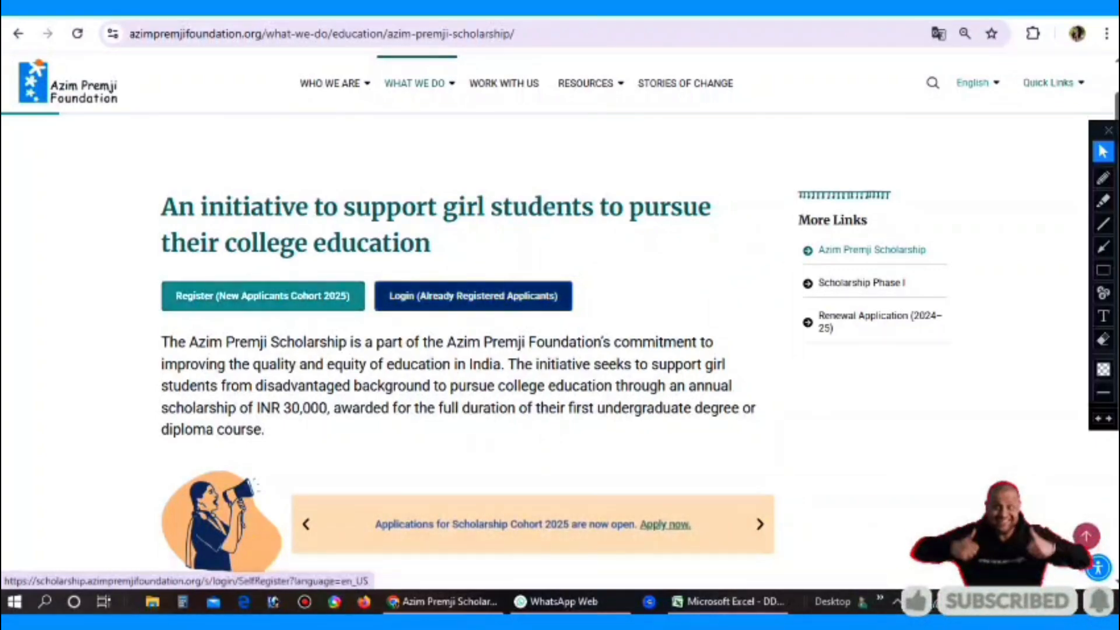
{"action": "left_click", "coordinate": [263, 296]}
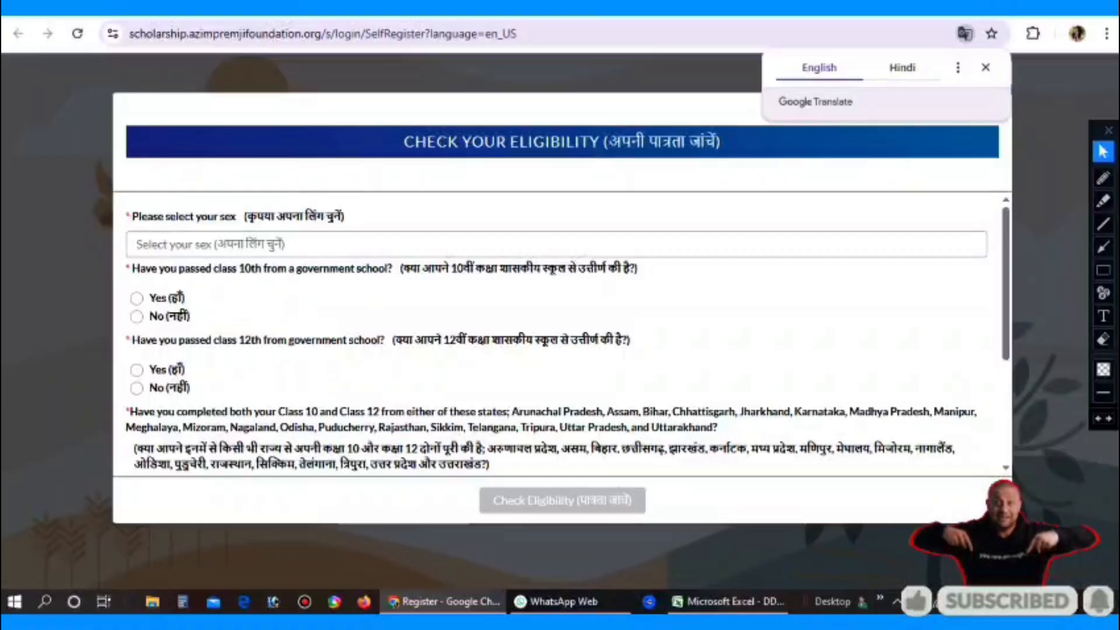
{"action": "left_click", "coordinate": [986, 68]}
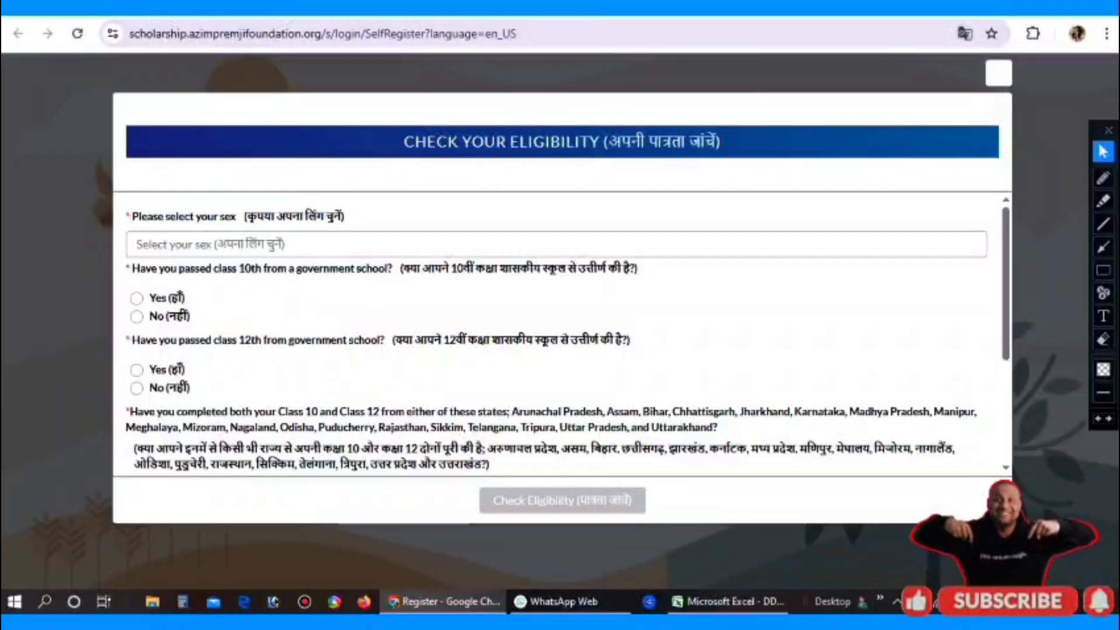
{"action": "left_click_drag", "start_coordinate": [608, 142], "coordinate": [721, 142]}
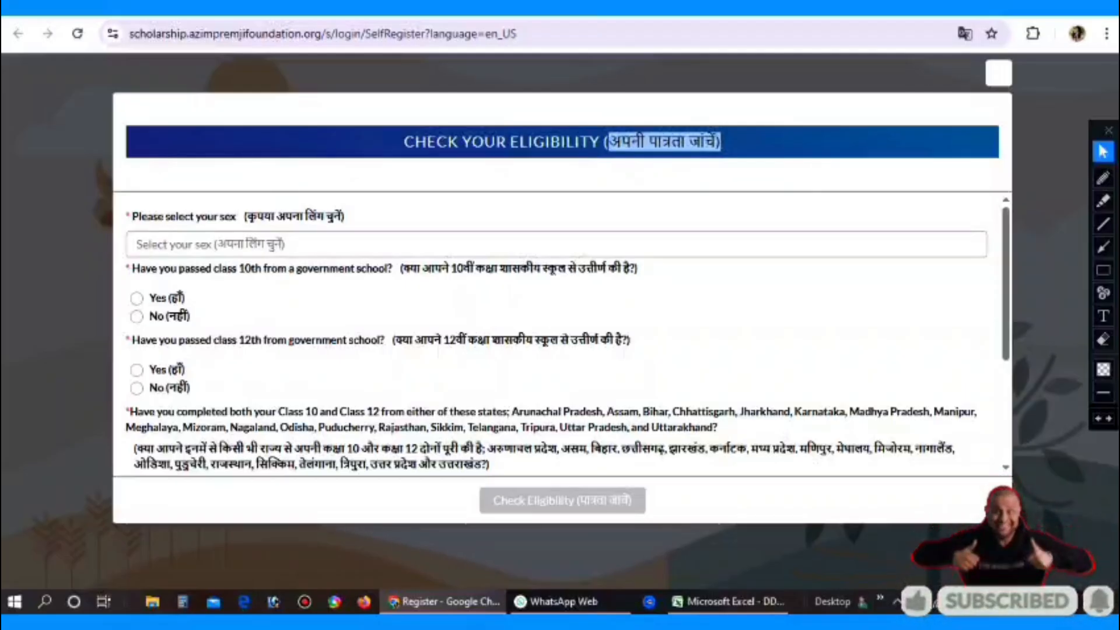
Try Male (पुरुष) as the applicant's sex in the eligibility check.
{"action": "left_click", "coordinate": [556, 244]}
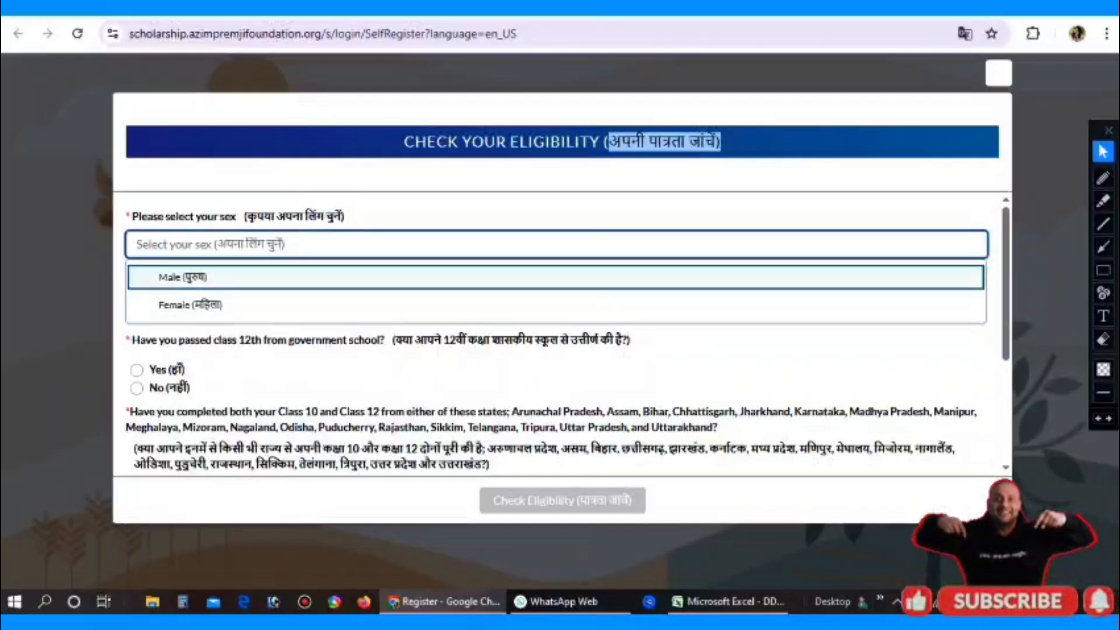
{"action": "left_click", "coordinate": [182, 277]}
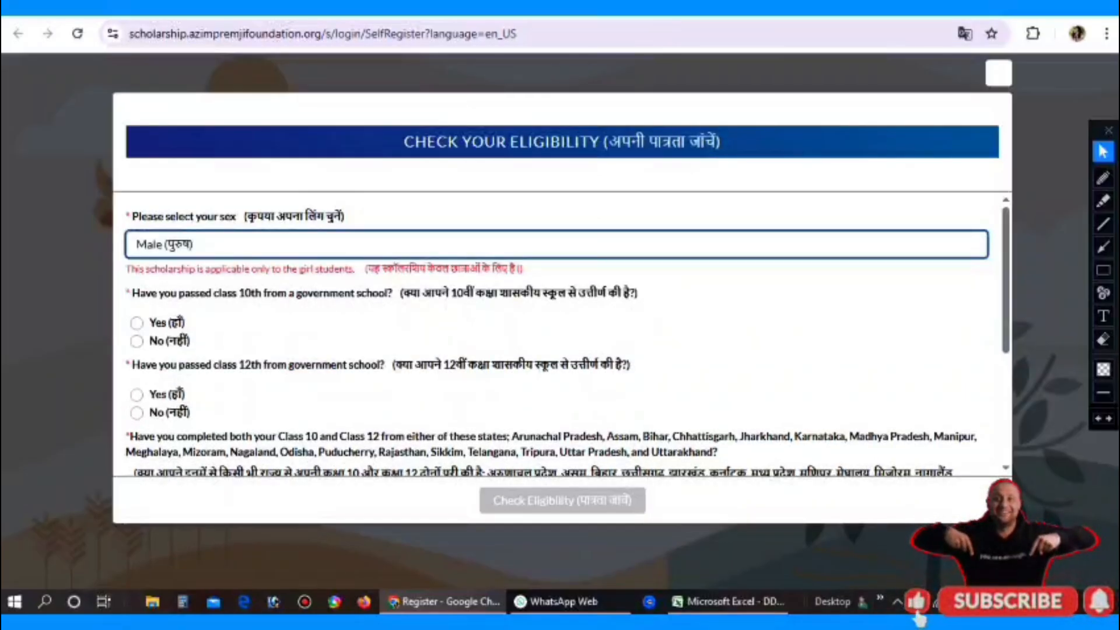
{"action": "left_click_drag", "start_coordinate": [397, 269], "coordinate": [532, 294]}
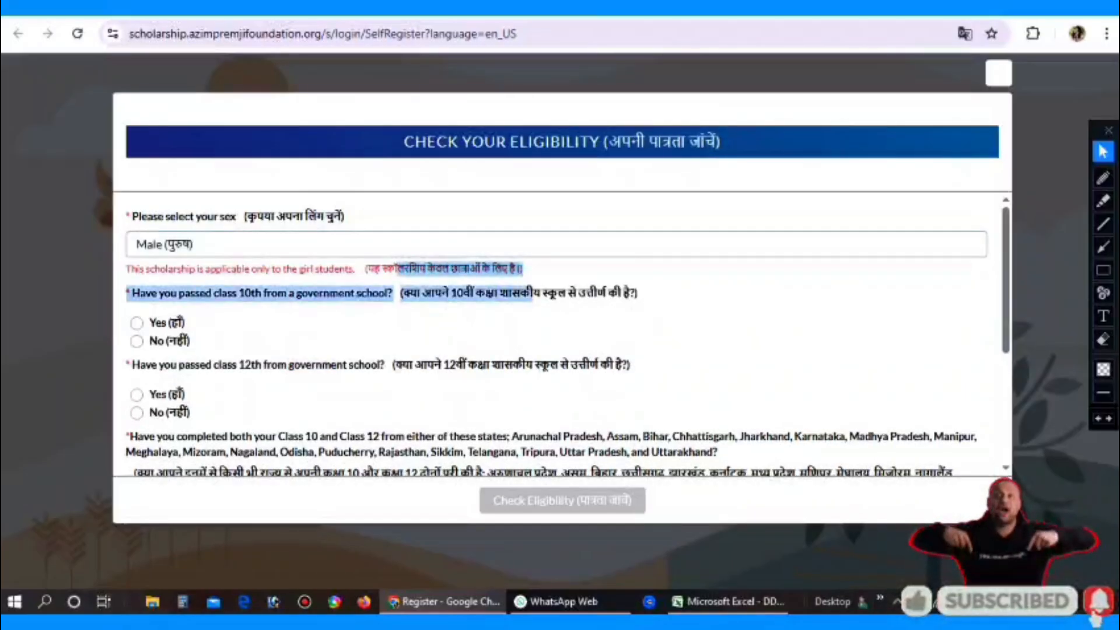
Set the sex to Female (महिला) and answer Yes to passing both class 10th and class 12th from a government school.
{"action": "left_click", "coordinate": [556, 243]}
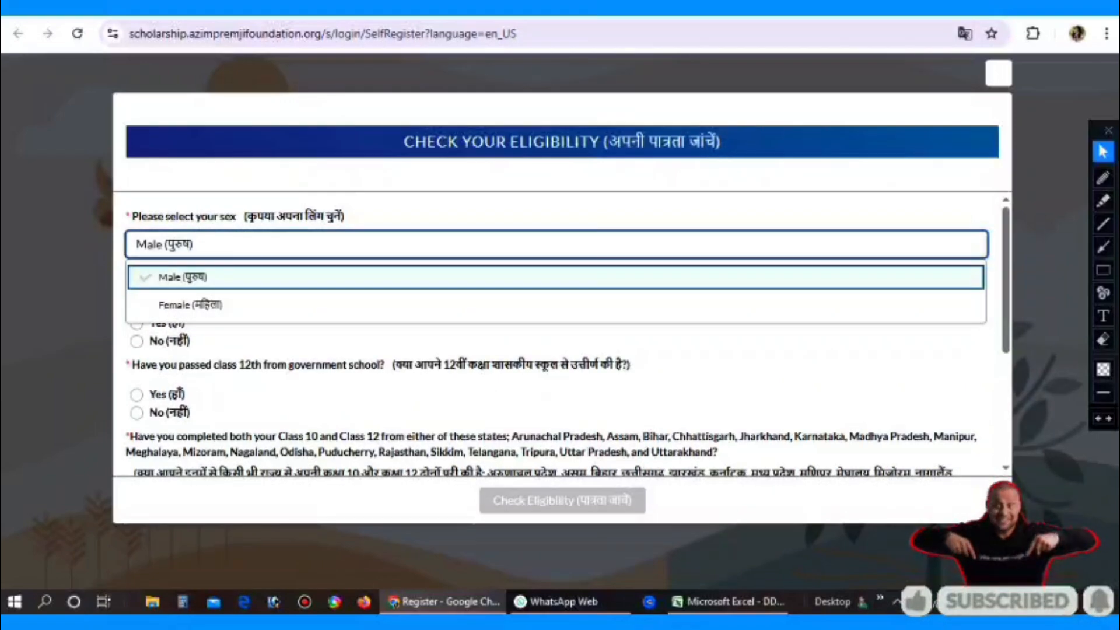
{"action": "left_click", "coordinate": [190, 305]}
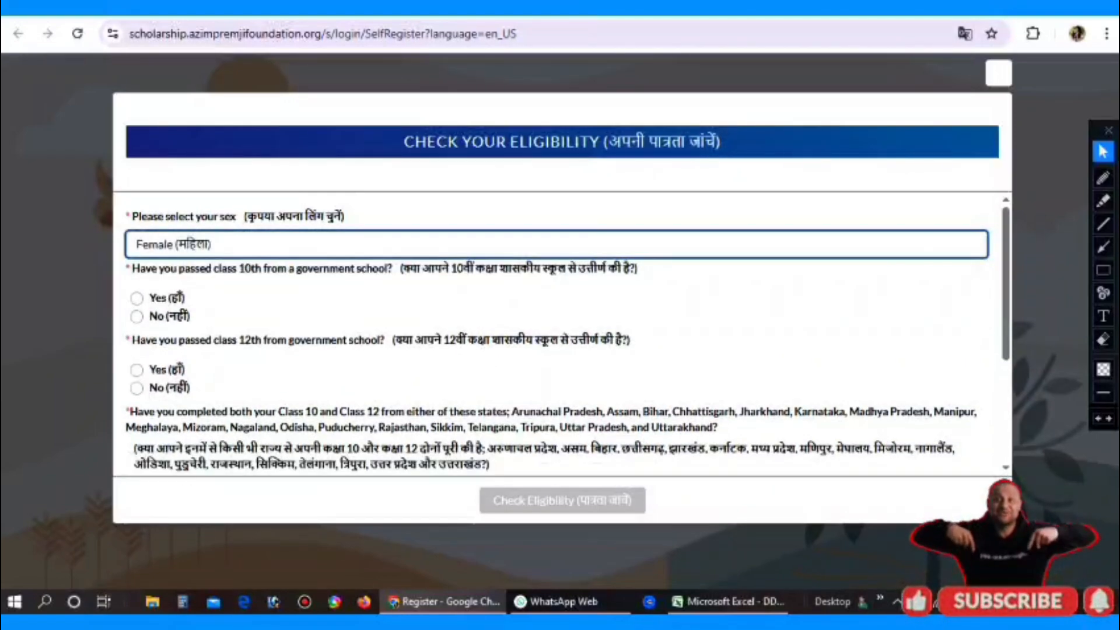
{"action": "left_click_drag", "start_coordinate": [244, 269], "coordinate": [367, 268]}
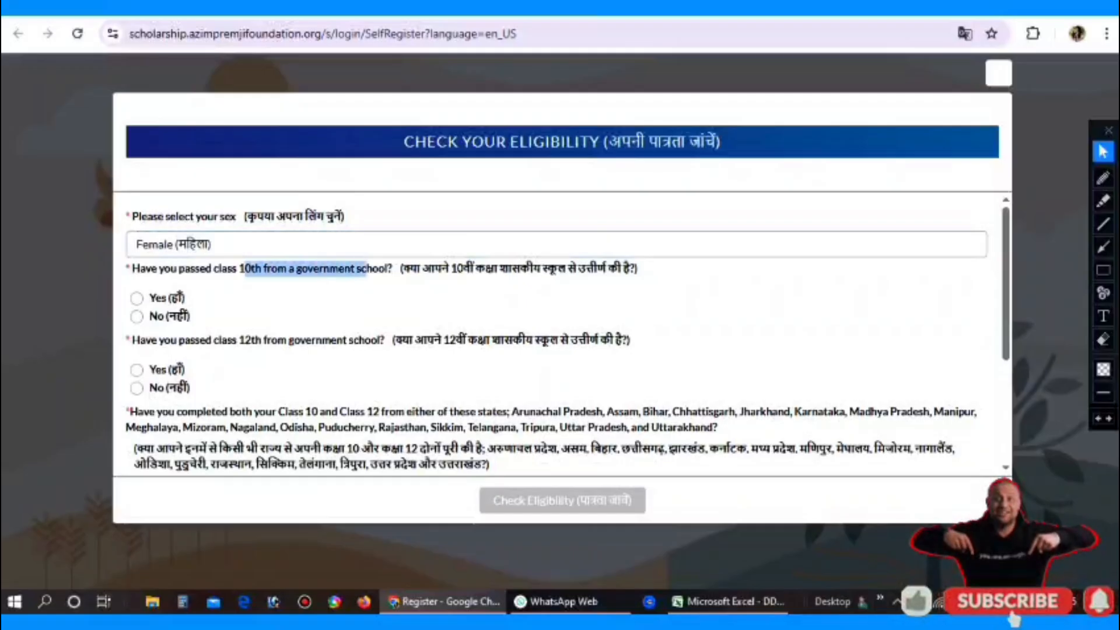
{"action": "left_click", "coordinate": [137, 298]}
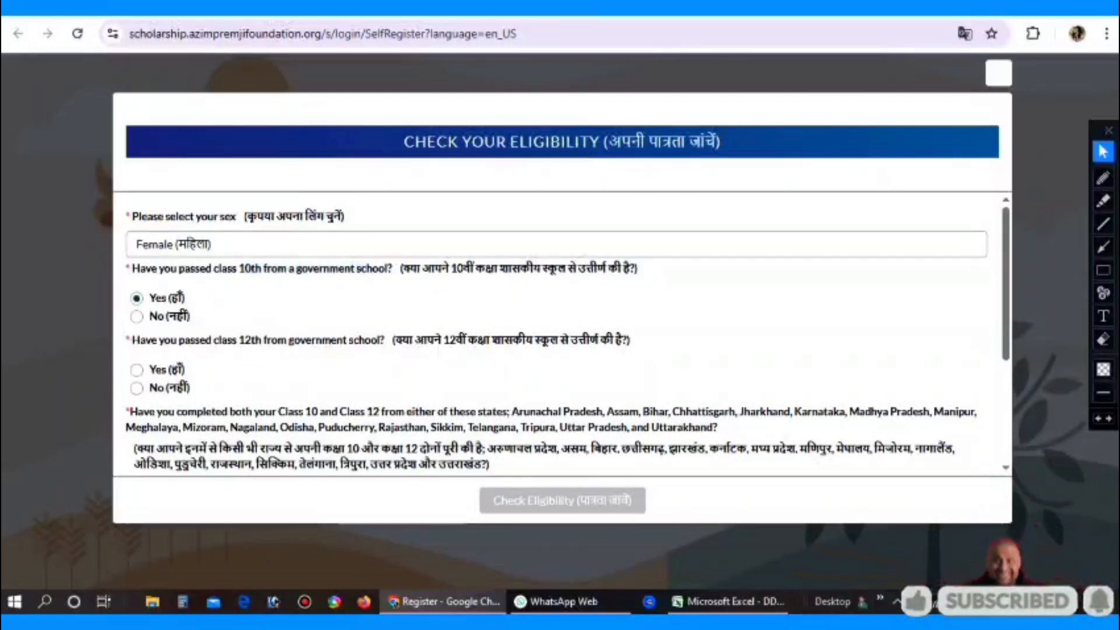
{"action": "left_click_drag", "start_coordinate": [401, 269], "coordinate": [622, 268]}
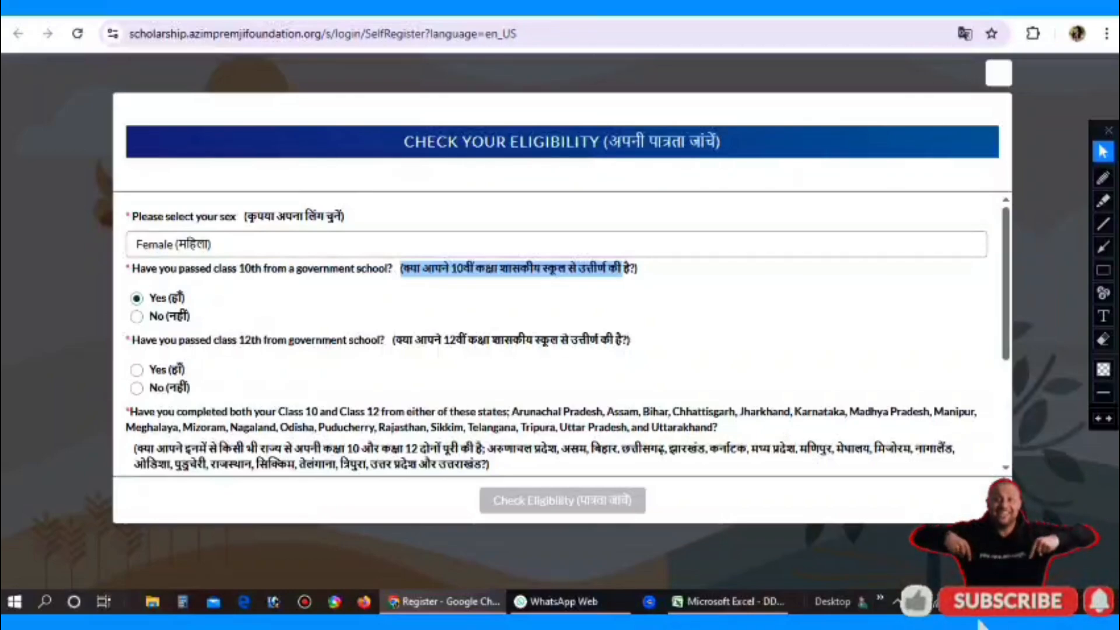
{"action": "left_click", "coordinate": [136, 370]}
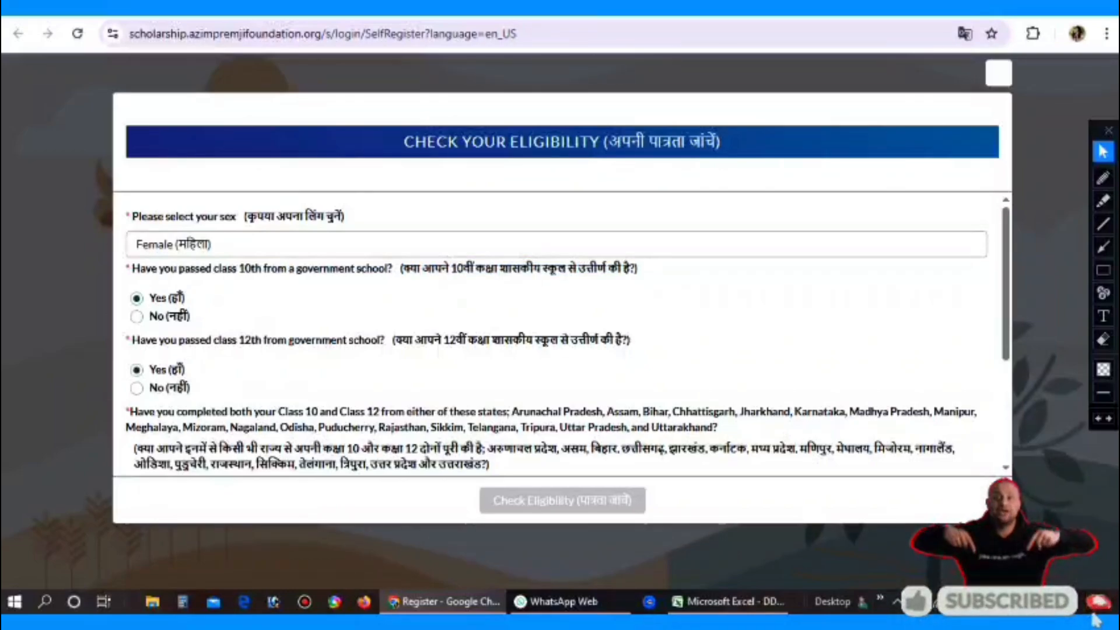
Answer Yes to having completed both Class 10 and Class 12 from one of the listed states.
{"action": "scroll", "coordinate": [561, 336], "scroll_direction": "down", "scroll_amount": 3}
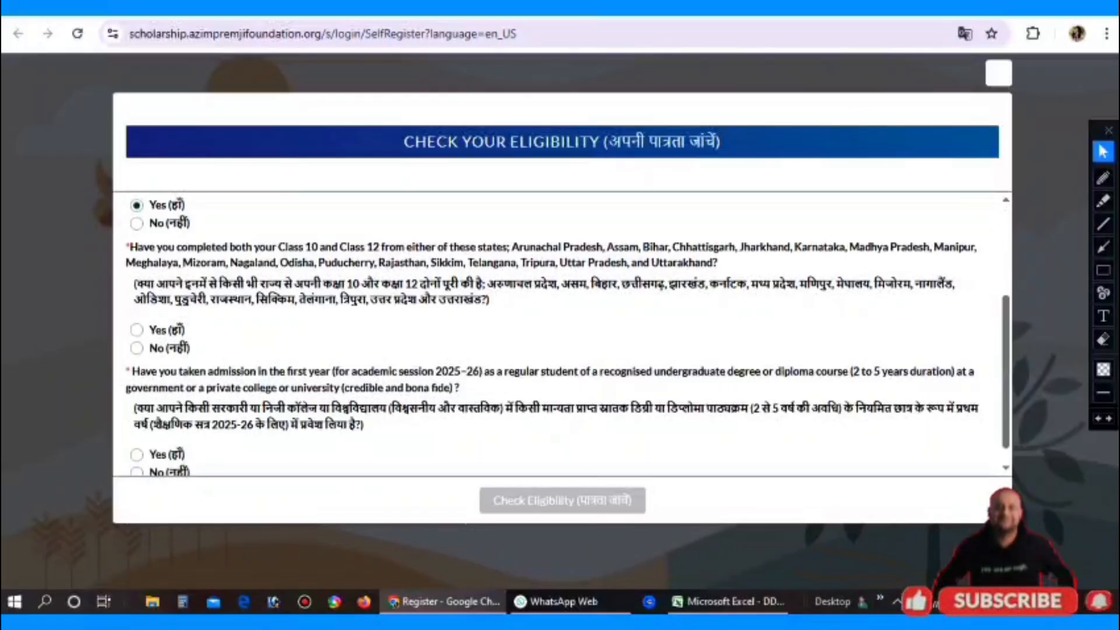
{"action": "scroll", "coordinate": [560, 332], "scroll_direction": "up", "scroll_amount": 2}
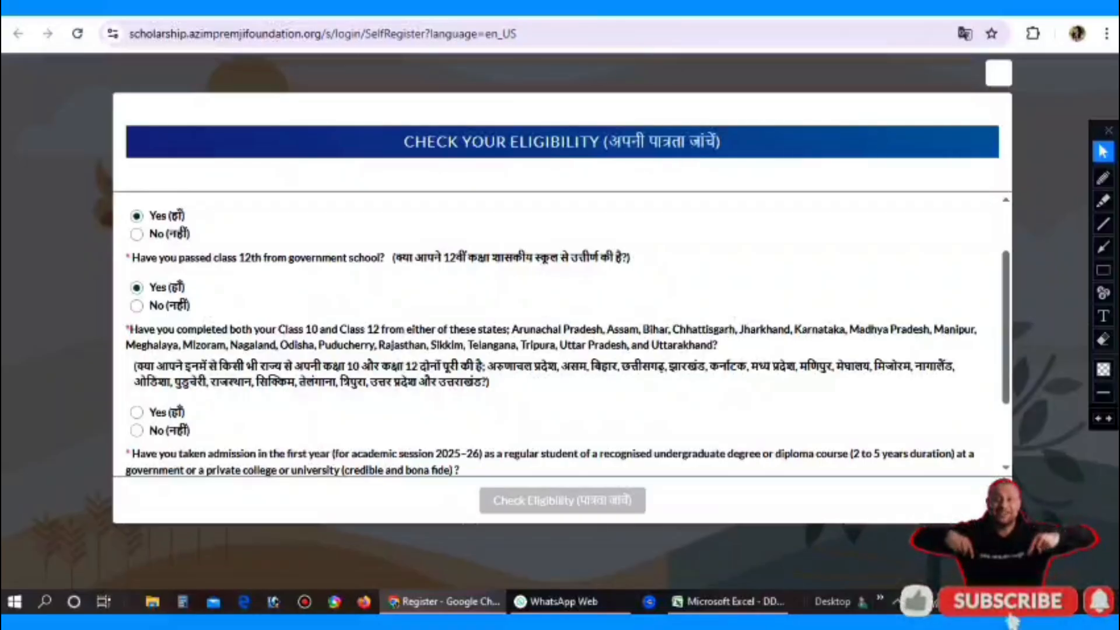
{"action": "left_click_drag", "start_coordinate": [295, 367], "coordinate": [185, 413]}
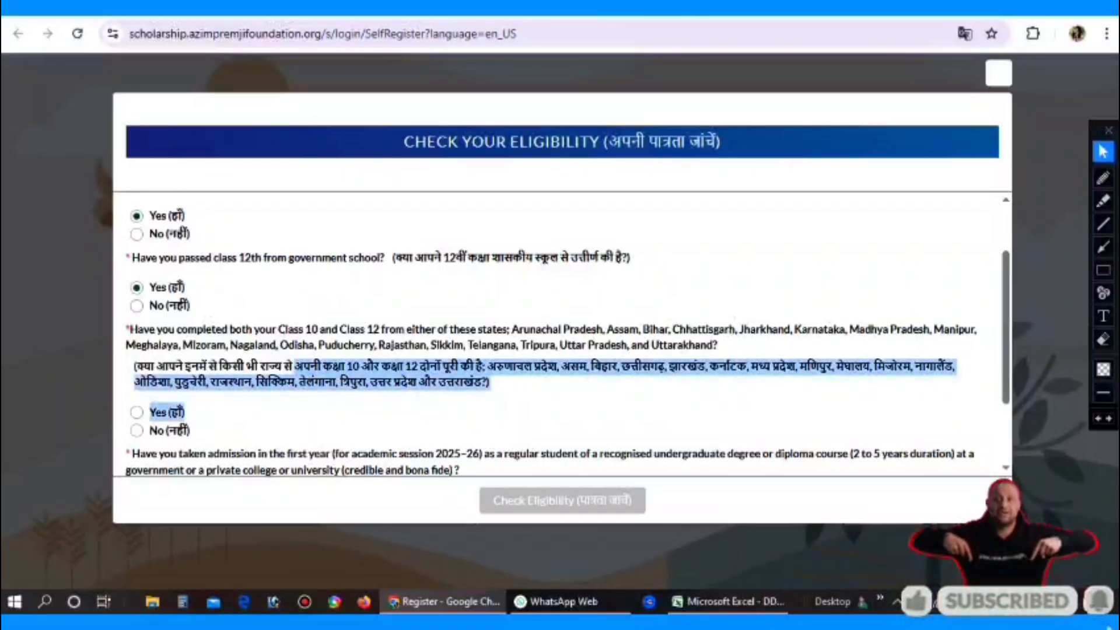
{"action": "left_click", "coordinate": [502, 410]}
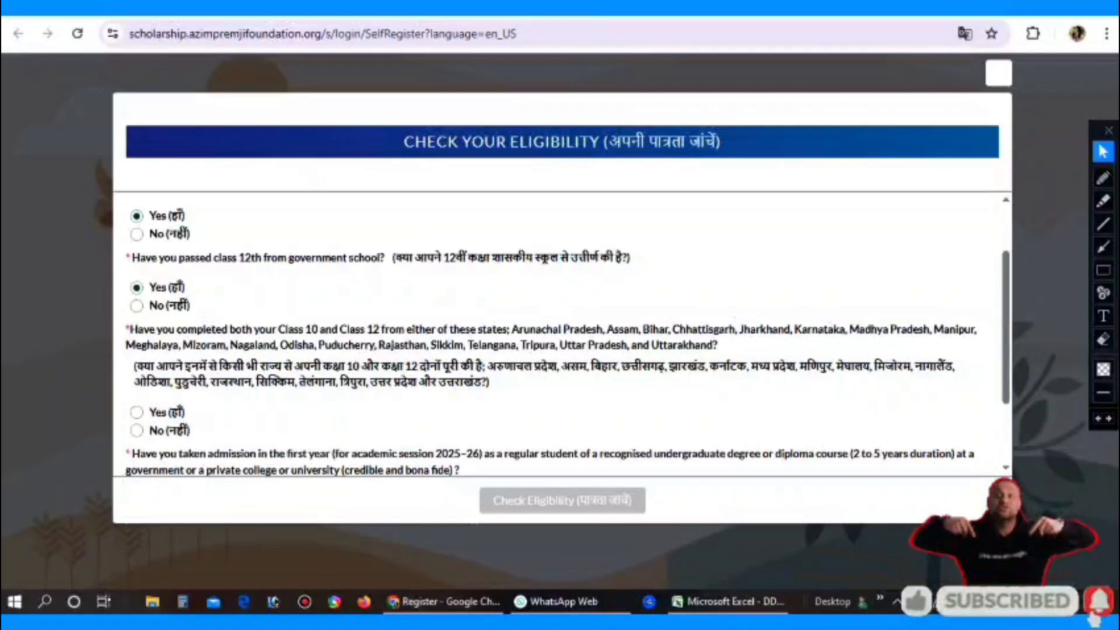
{"action": "left_click", "coordinate": [137, 413]}
{"action": "scroll", "coordinate": [560, 337], "scroll_direction": "down", "scroll_amount": 1}
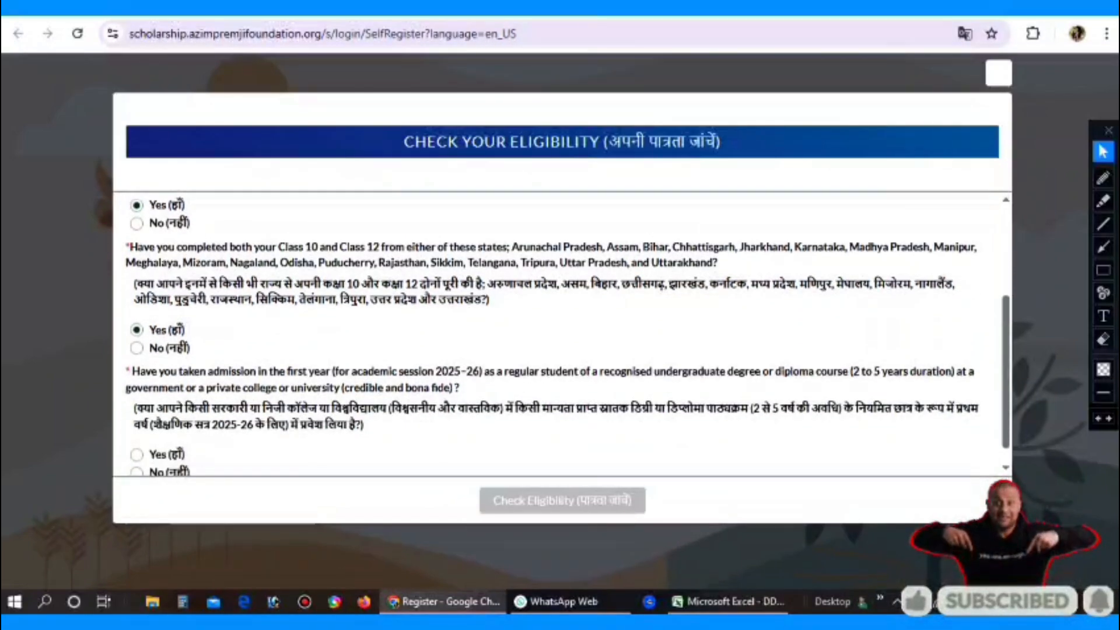
Switch the listed-states answer to No and back to Yes.
{"action": "left_click", "coordinate": [137, 348]}
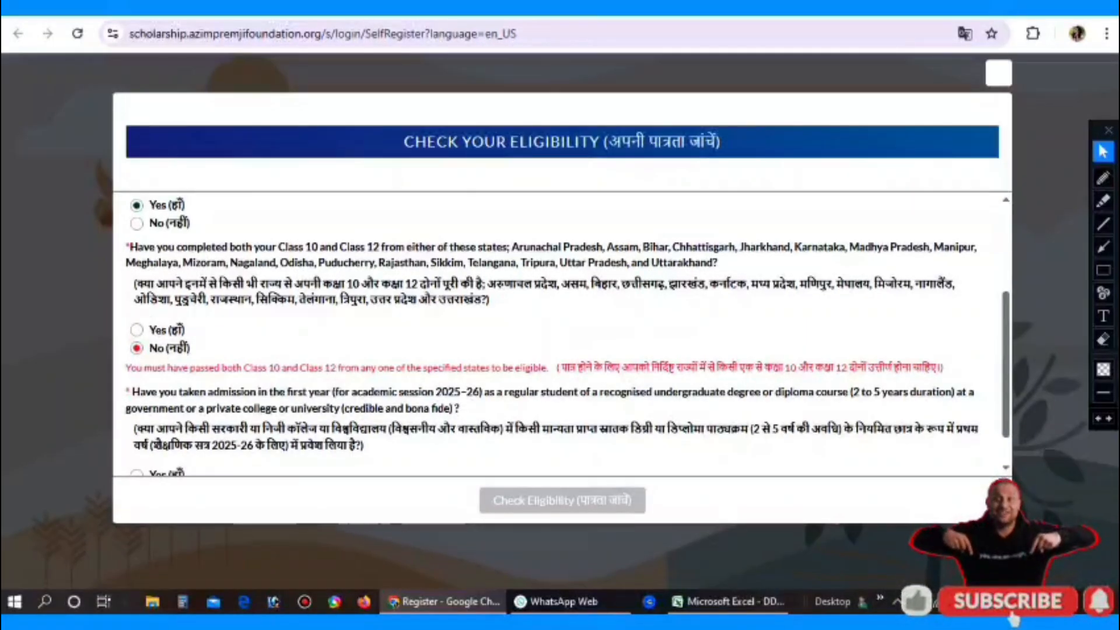
{"action": "left_click", "coordinate": [136, 330]}
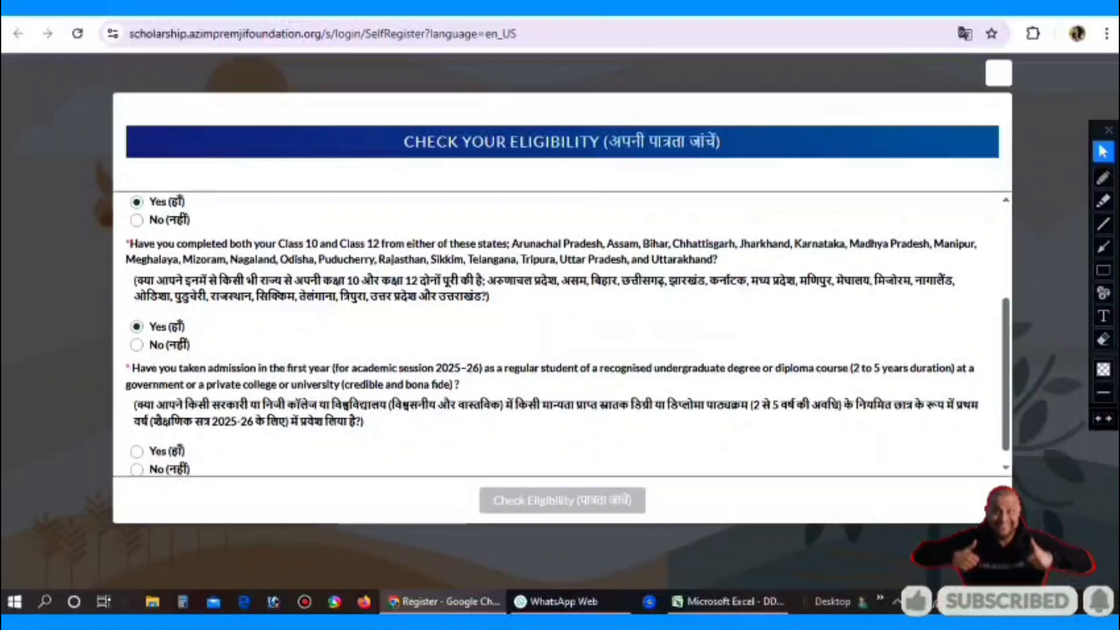
Answer Yes to first-year admission for academic session 2025–26, run the eligibility check and acknowledge its result.
{"action": "scroll", "coordinate": [562, 333], "scroll_direction": "down", "scroll_amount": 1}
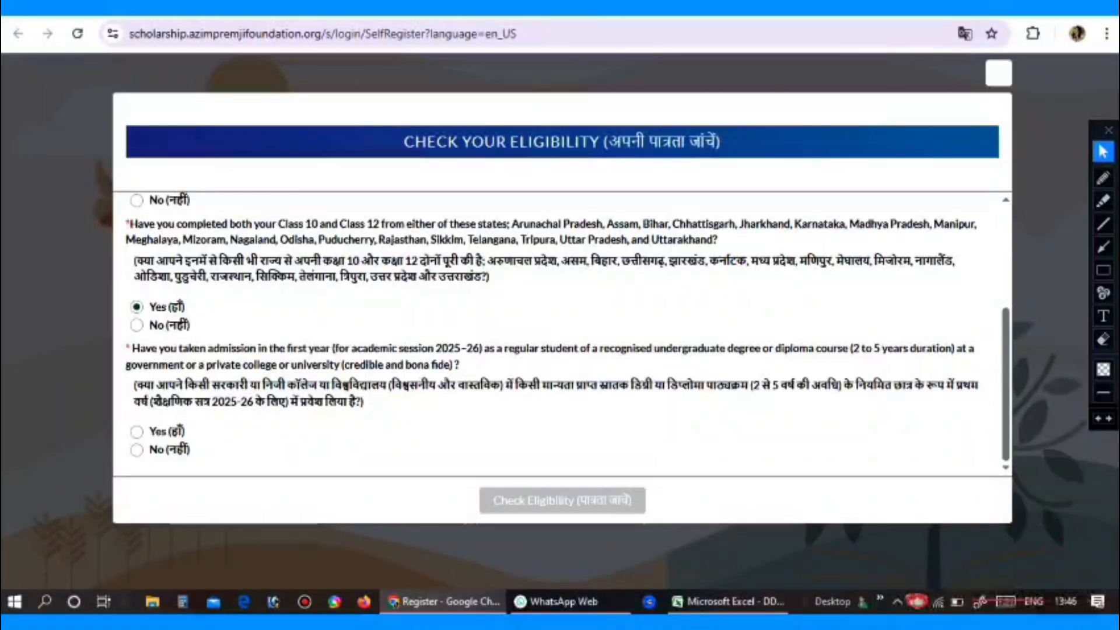
{"action": "left_click", "coordinate": [136, 432]}
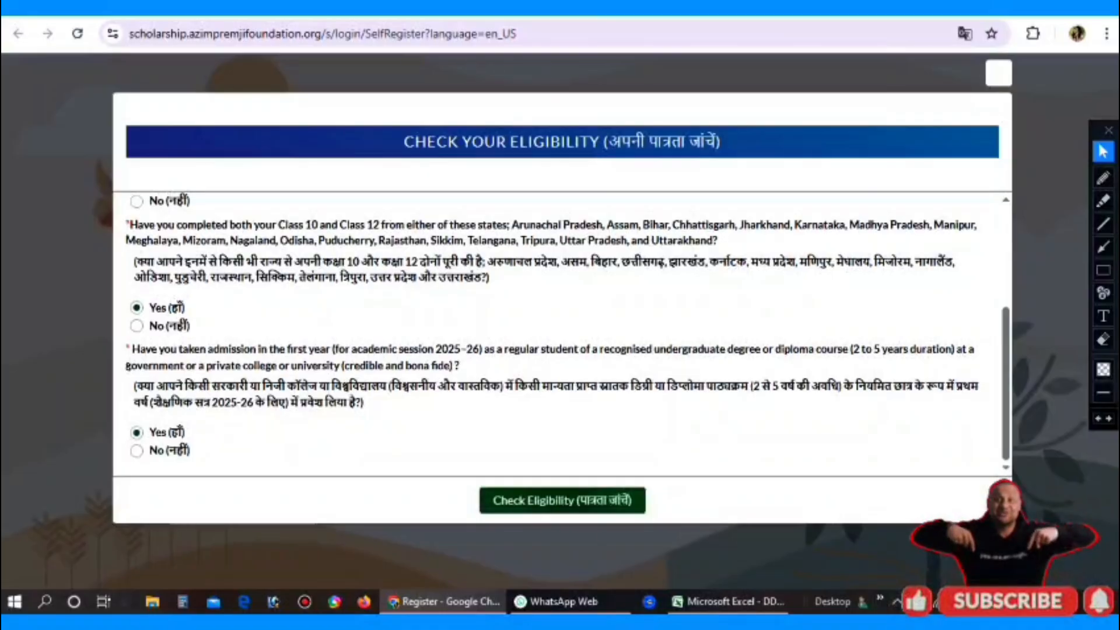
{"action": "left_click", "coordinate": [569, 503]}
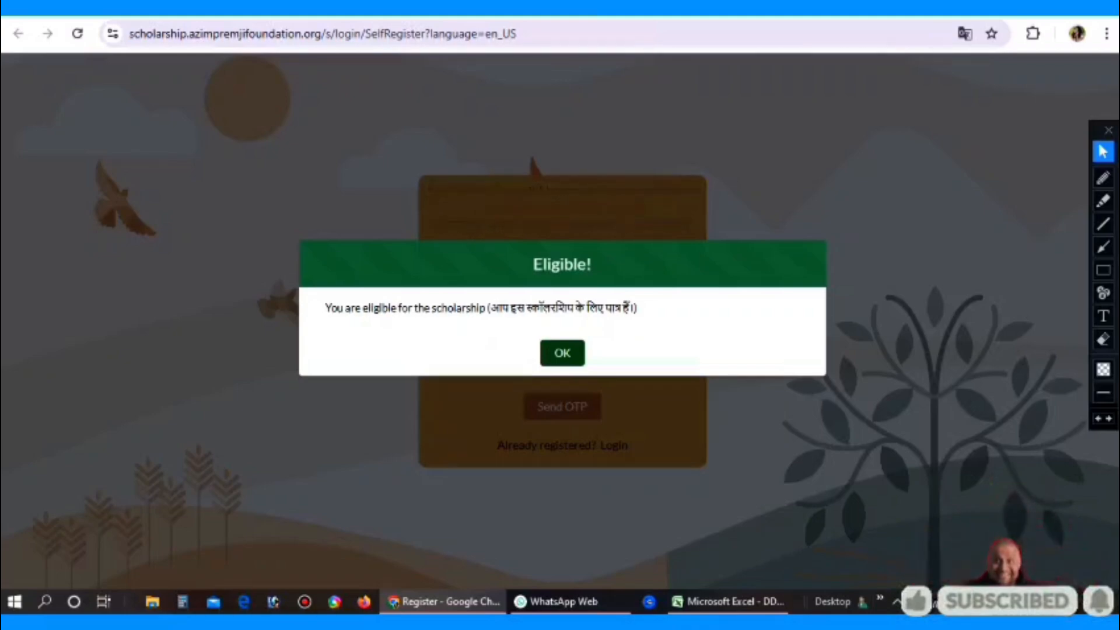
{"action": "left_click", "coordinate": [562, 353]}
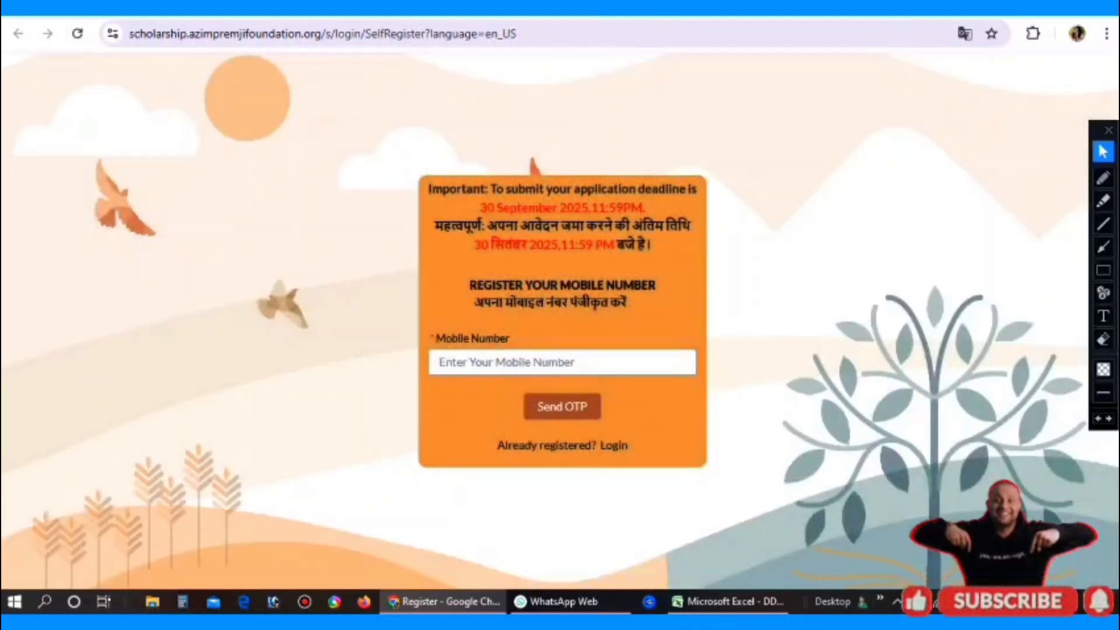
Activate the mobile number field on the mobile registration form.
{"action": "double_click", "coordinate": [490, 339]}
{"action": "left_click", "coordinate": [495, 358]}
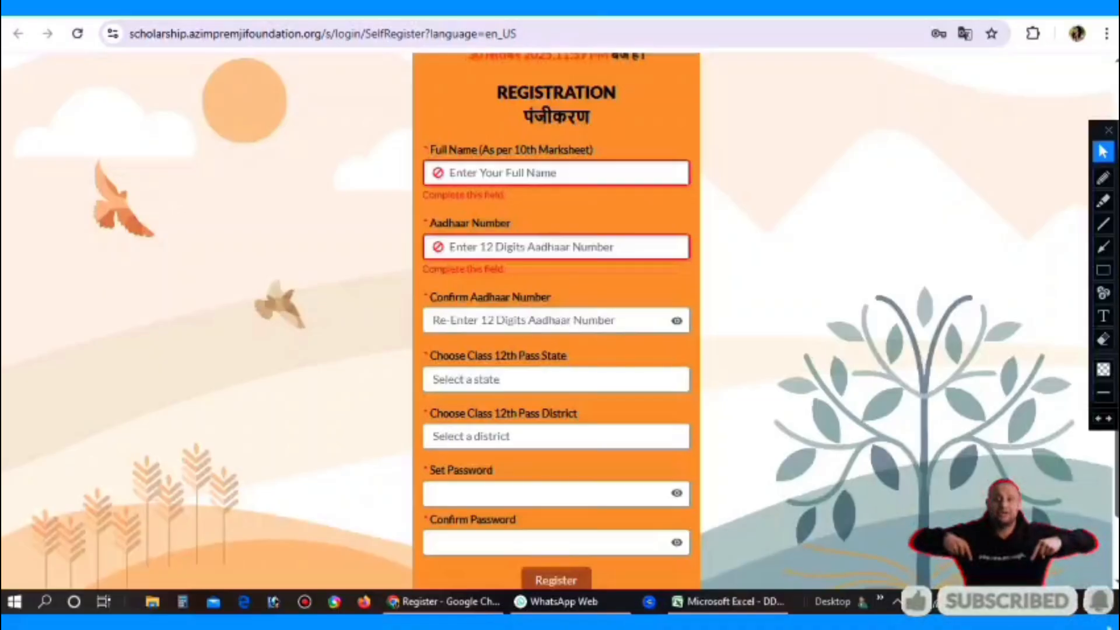
Choose MADHYA PRADESH as the Class 12th pass state in the registration form.
{"action": "scroll", "coordinate": [556, 321], "scroll_direction": "up", "scroll_amount": 2}
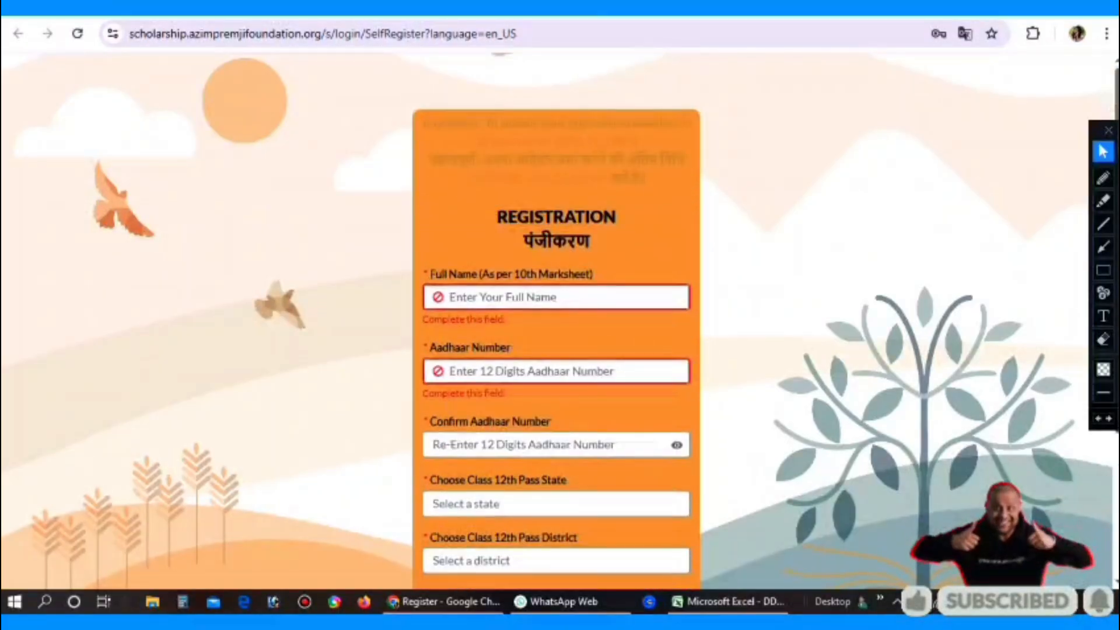
{"action": "scroll", "coordinate": [556, 321], "scroll_direction": "down", "scroll_amount": 3}
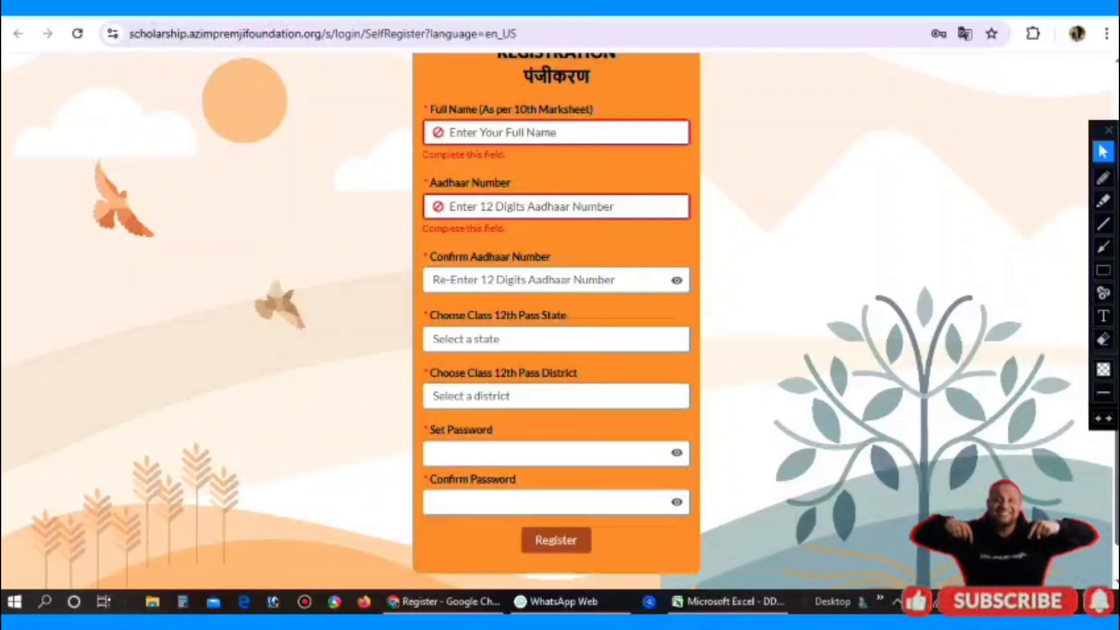
{"action": "left_click", "coordinate": [555, 339]}
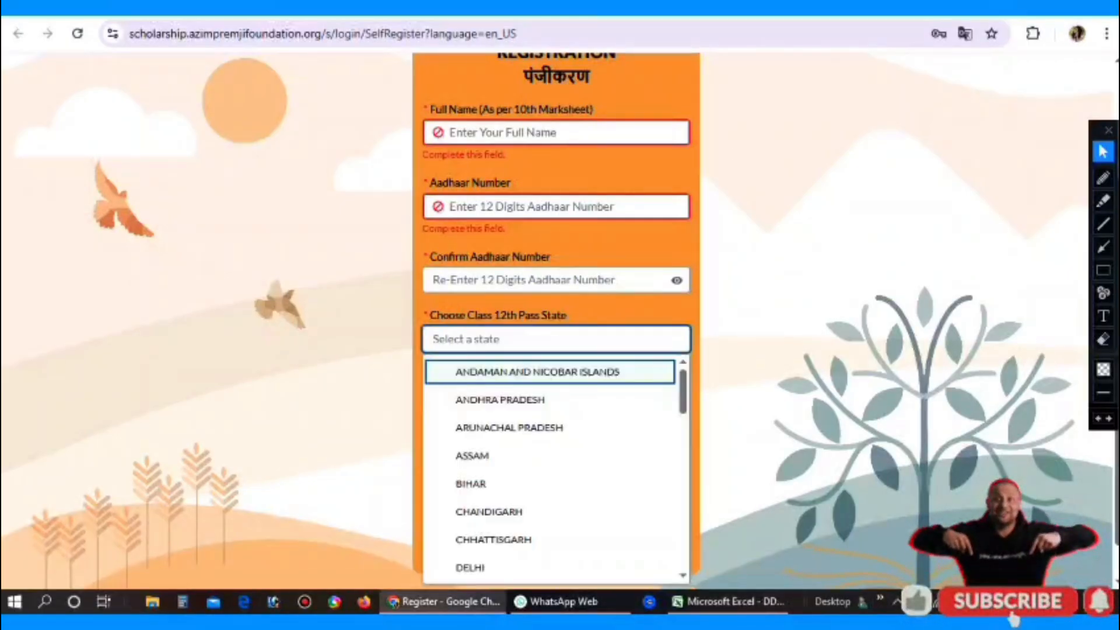
{"action": "key", "text": "m"}
{"action": "key", "text": "Return"}
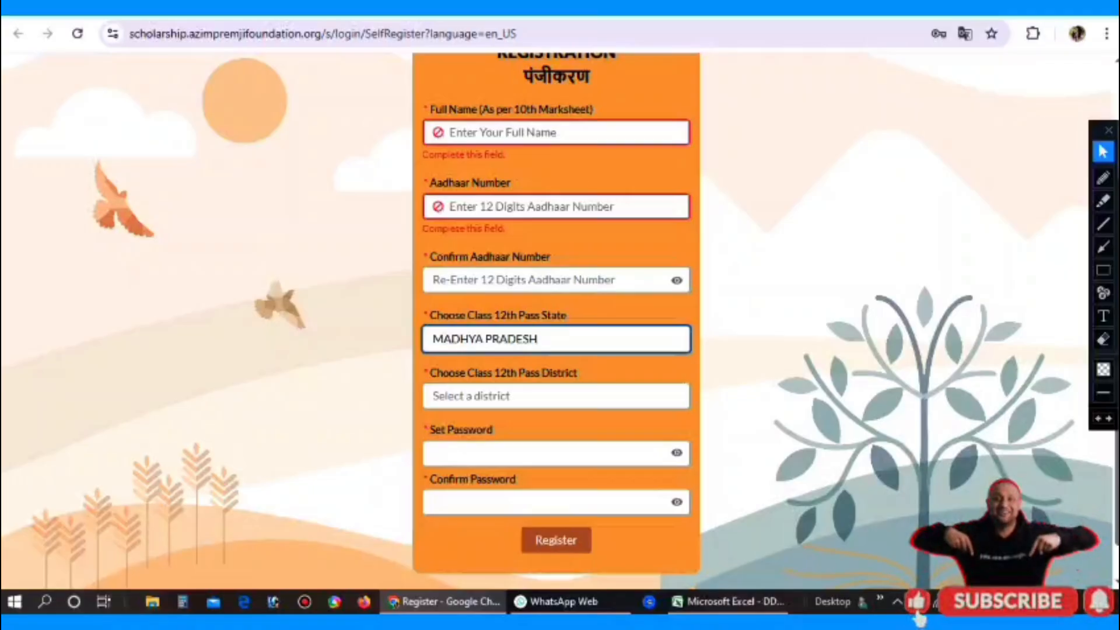
Choose SEHORE as the Class 12th pass district in the registration form.
{"action": "left_click", "coordinate": [556, 396]}
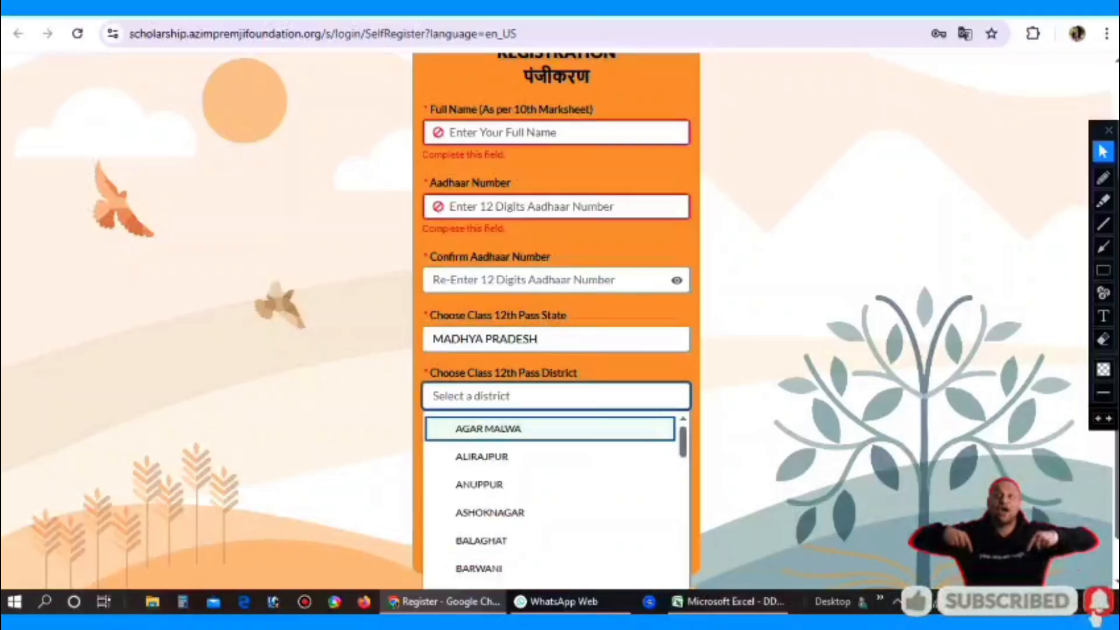
{"action": "scroll", "coordinate": [556, 499], "scroll_direction": "down", "scroll_amount": 10}
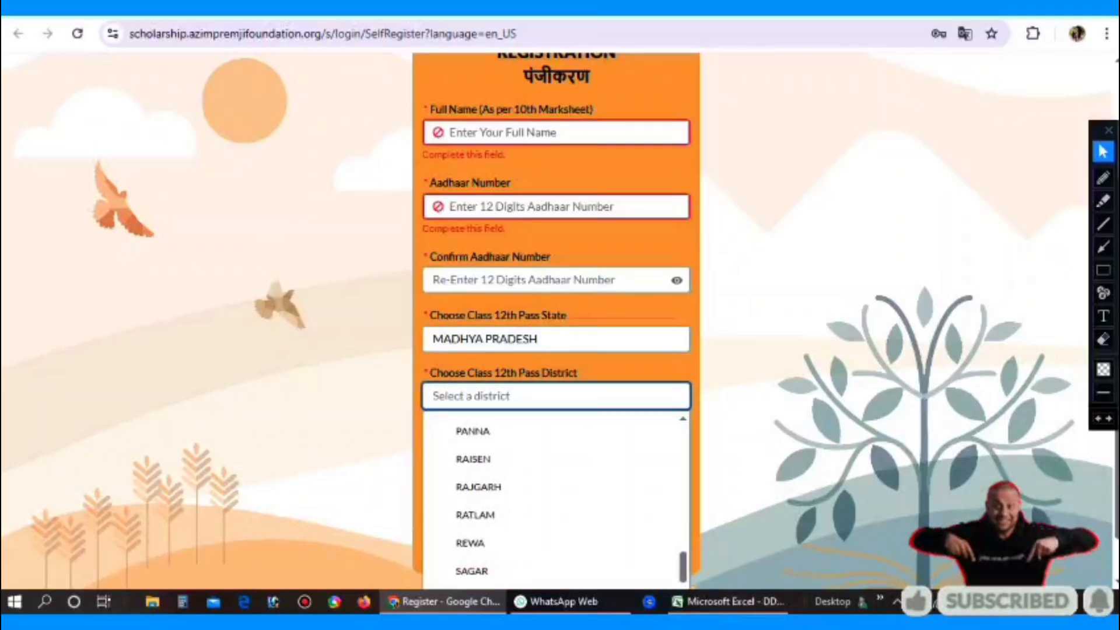
{"action": "scroll", "coordinate": [556, 510], "scroll_direction": "down", "scroll_amount": 1}
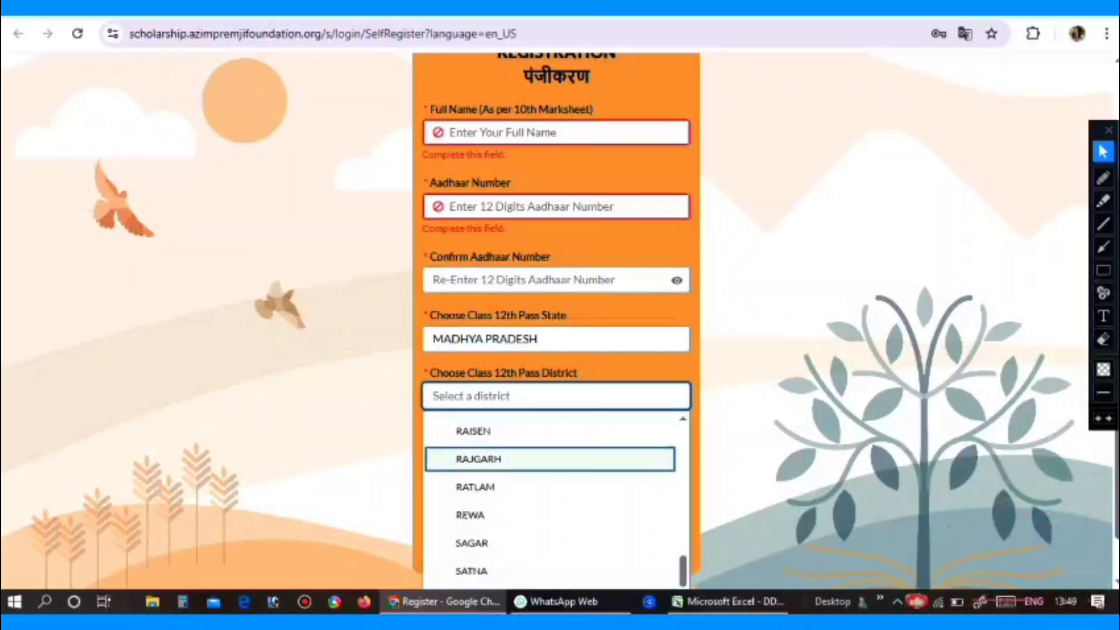
{"action": "scroll", "coordinate": [478, 459], "scroll_direction": "down", "scroll_amount": 3}
{"action": "left_click", "coordinate": [473, 515]}
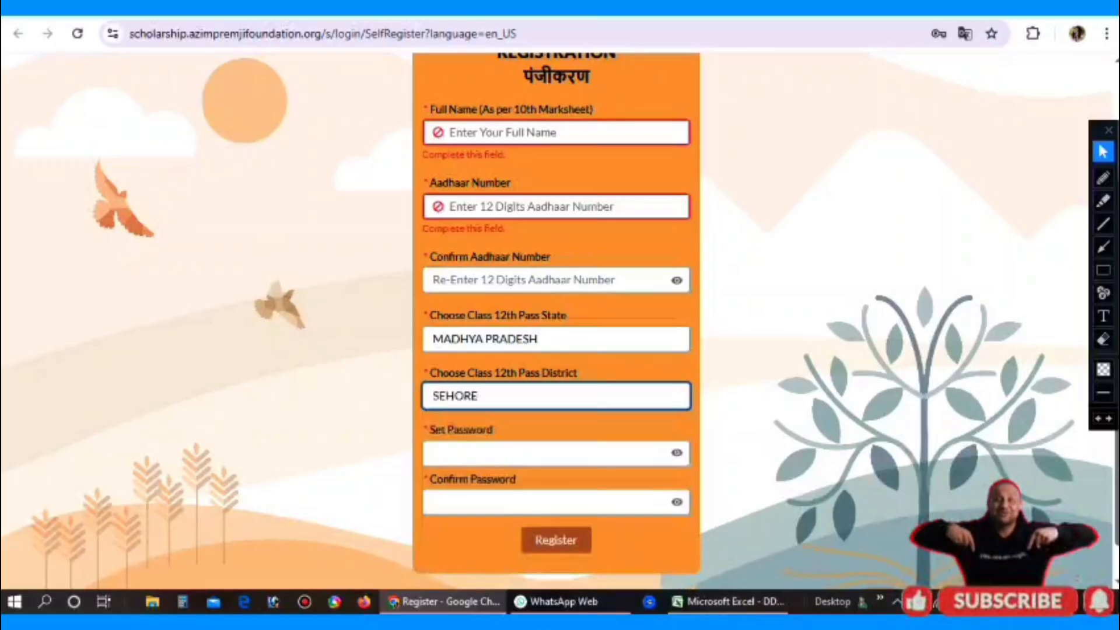
Go to the account password field, and close the confirmation once the registration is complete.
{"action": "left_click", "coordinate": [549, 453]}
{"action": "left_click", "coordinate": [753, 402]}
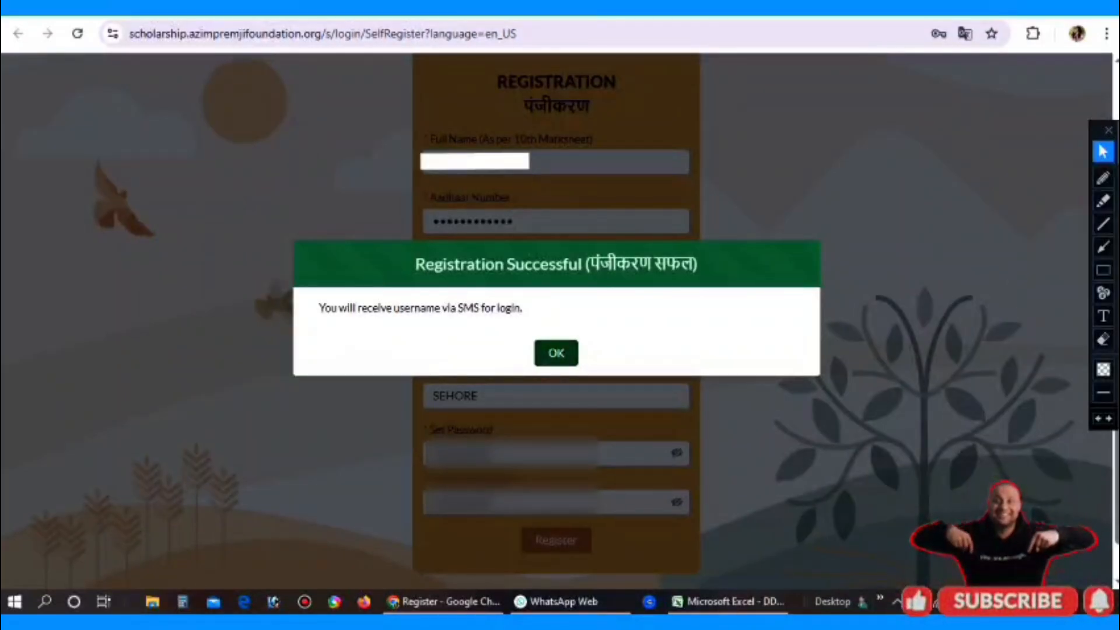
{"action": "left_click", "coordinate": [556, 352]}
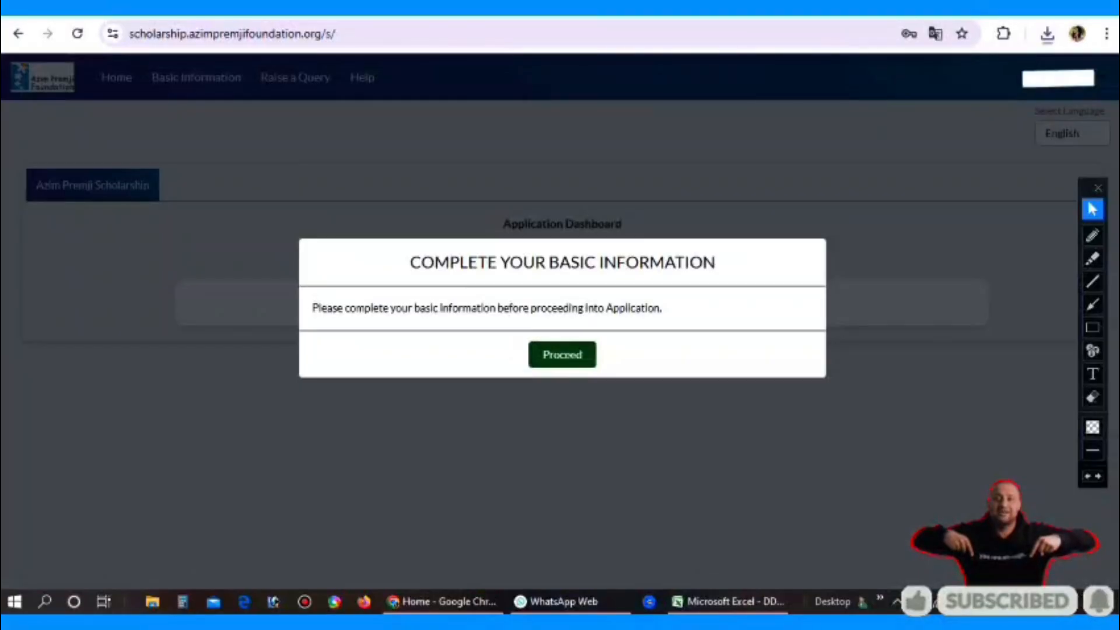
Proceed to the basic information form and choose the applicant's sex in the personal information.
{"action": "left_click_drag", "start_coordinate": [411, 262], "coordinate": [715, 263]}
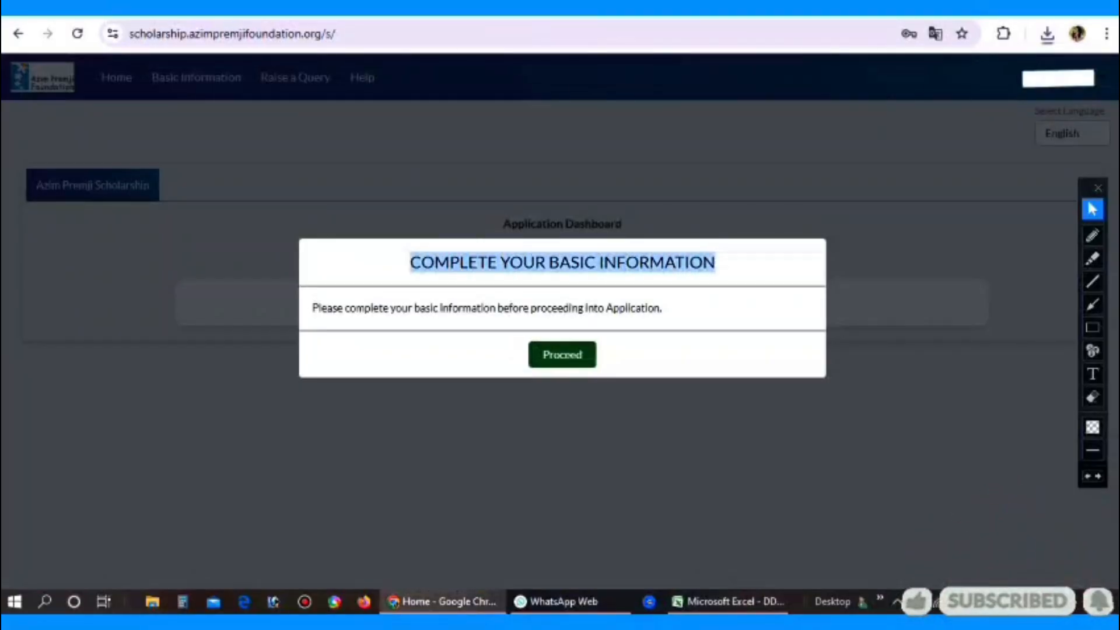
{"action": "left_click", "coordinate": [574, 353]}
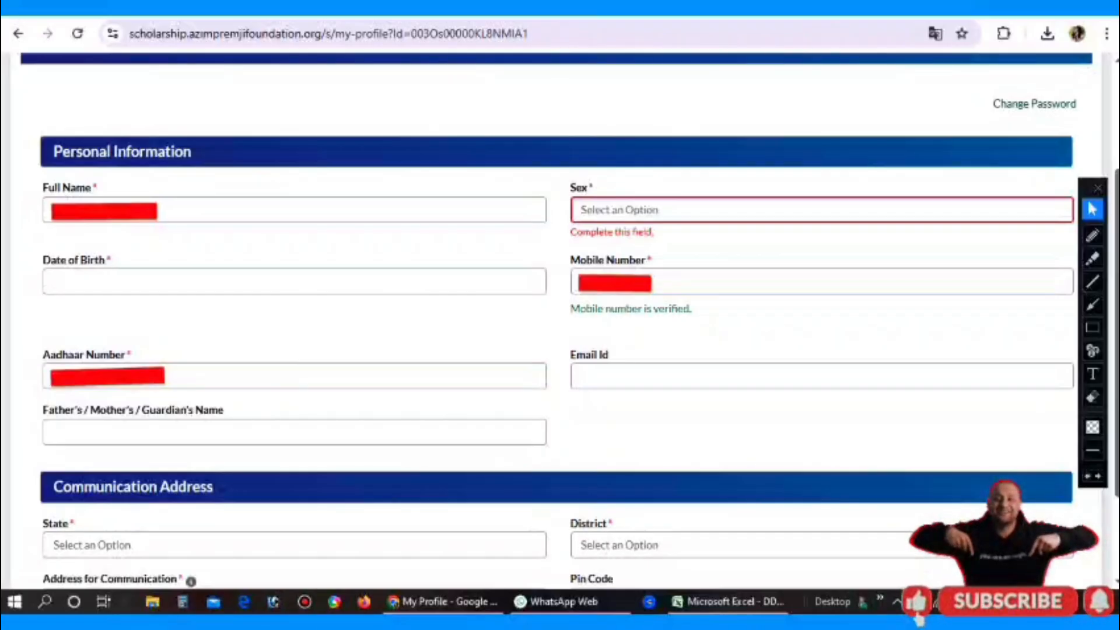
{"action": "left_click", "coordinate": [822, 210]}
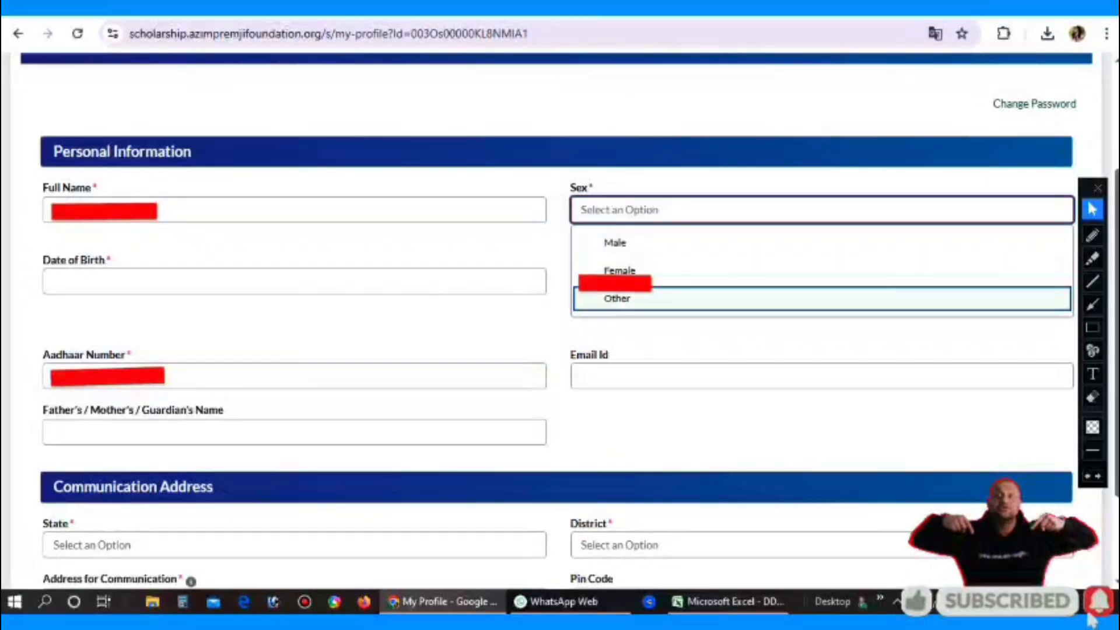
{"action": "key", "text": "Return"}
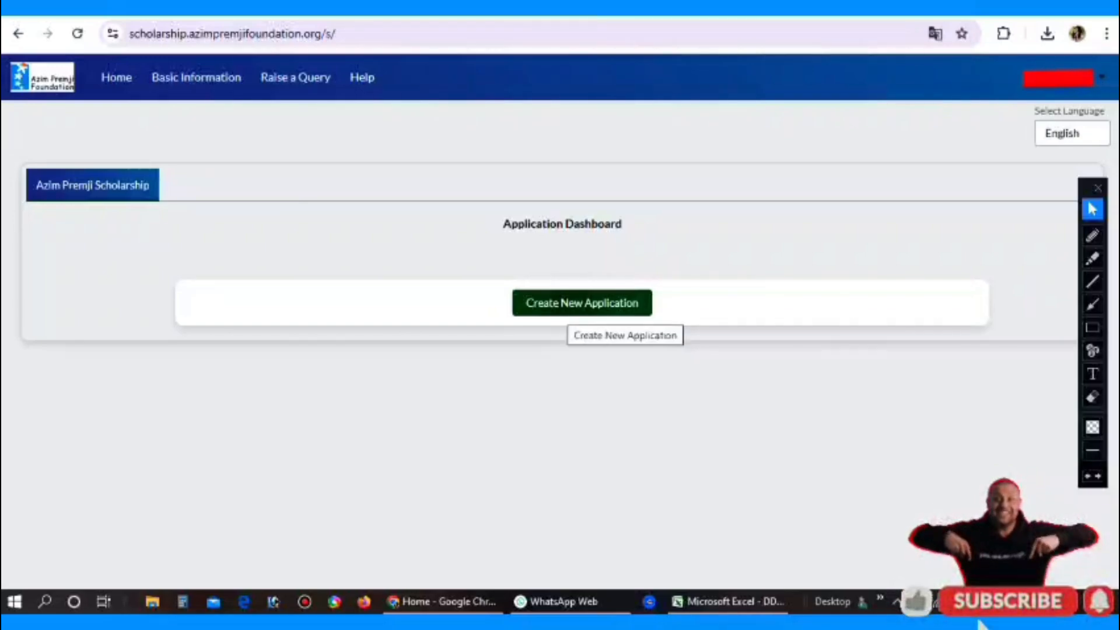
Create a new scholarship application and go to the passport photo and signature uploads.
{"action": "left_click", "coordinate": [581, 302]}
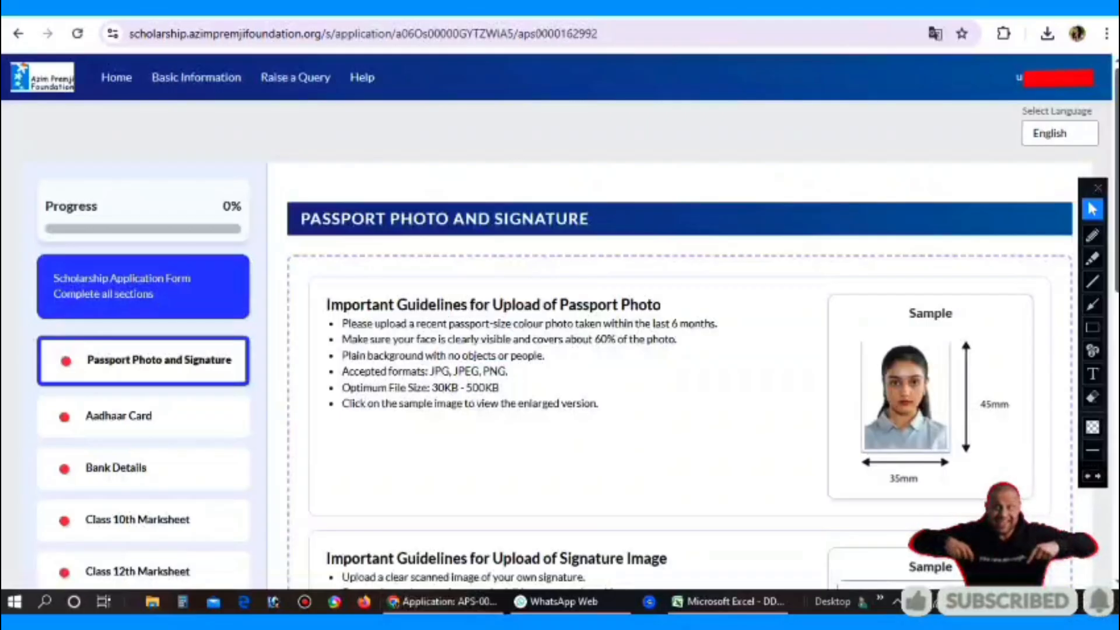
{"action": "scroll", "coordinate": [680, 350], "scroll_direction": "down", "scroll_amount": 1}
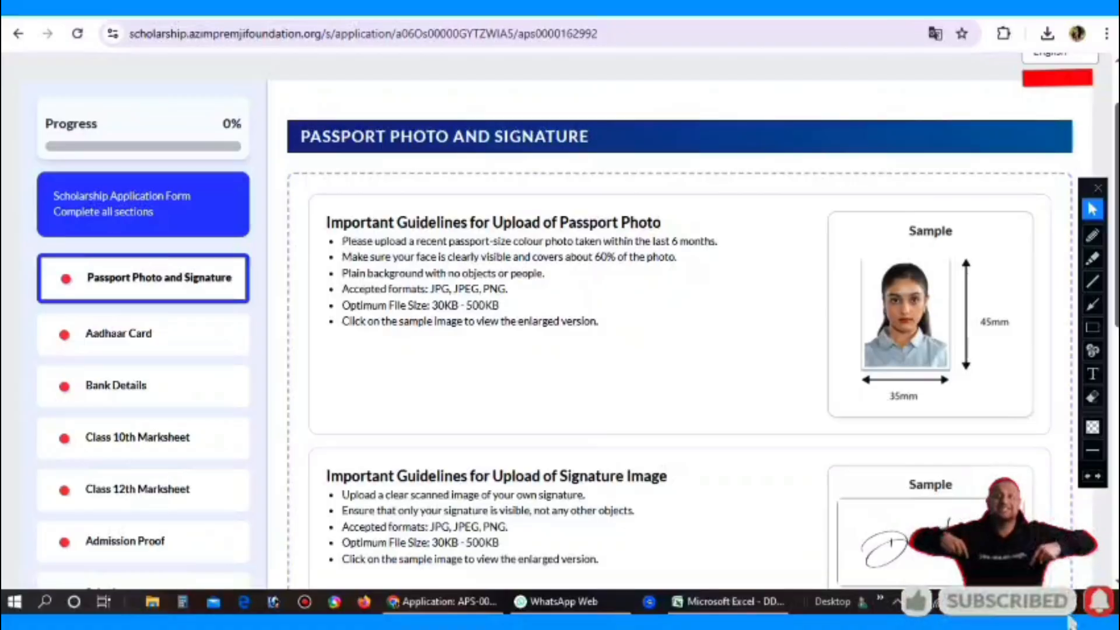
{"action": "scroll", "coordinate": [680, 321], "scroll_direction": "down", "scroll_amount": 6}
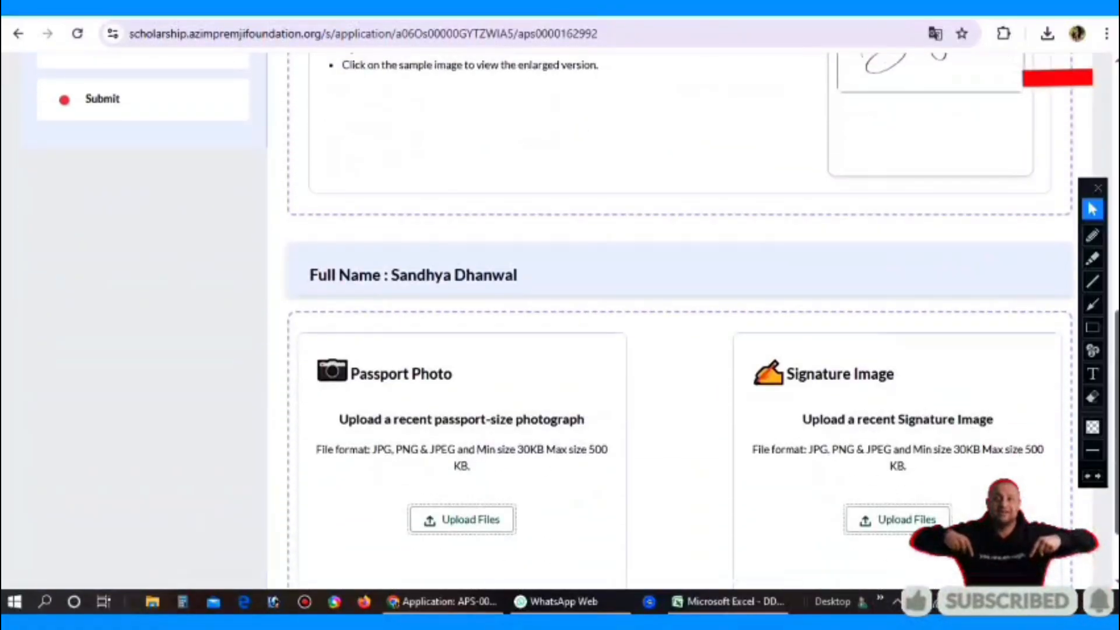
{"action": "scroll", "coordinate": [680, 321], "scroll_direction": "down", "scroll_amount": 1}
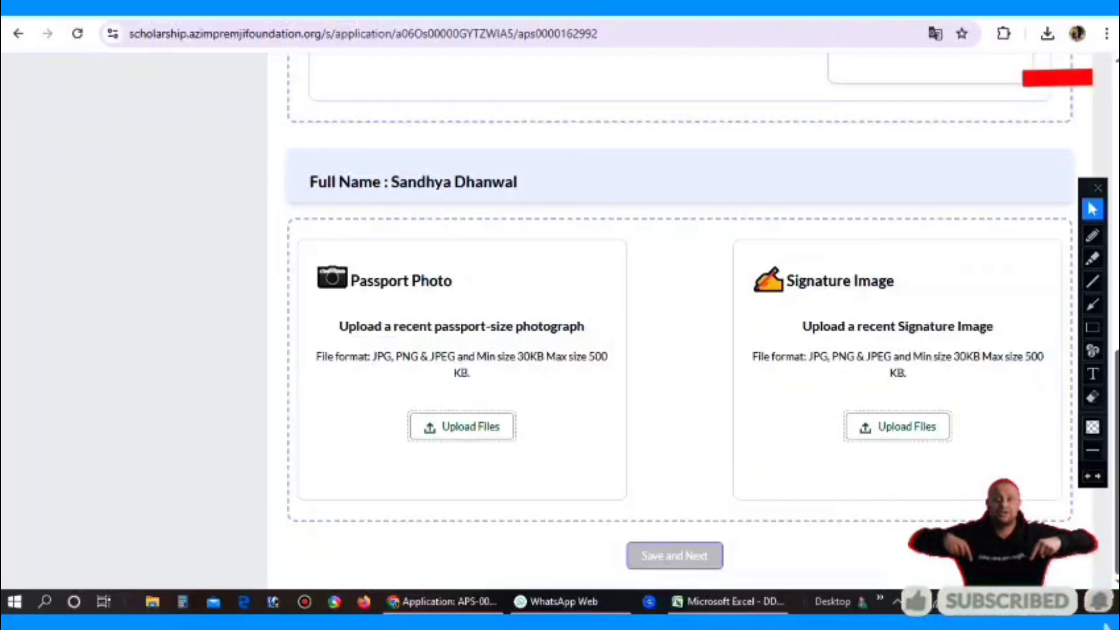
Review the passport photo and signature upload guidelines, including the optimum file size.
{"action": "scroll", "coordinate": [680, 321], "scroll_direction": "up", "scroll_amount": 8}
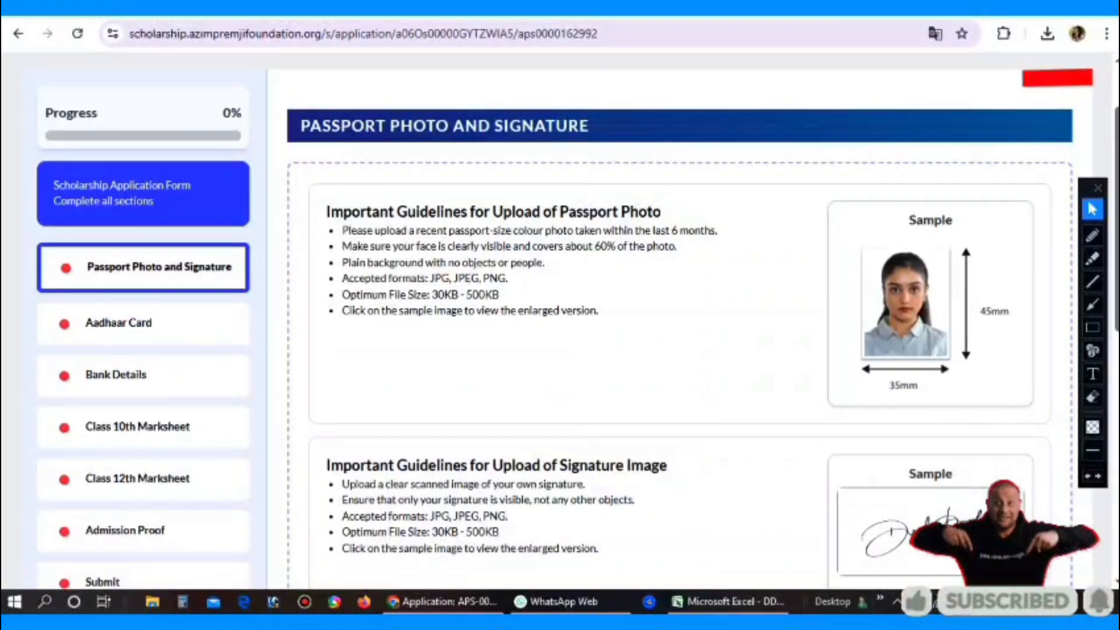
{"action": "scroll", "coordinate": [680, 326], "scroll_direction": "down", "scroll_amount": 1}
{"action": "scroll", "coordinate": [679, 327], "scroll_direction": "up", "scroll_amount": 1}
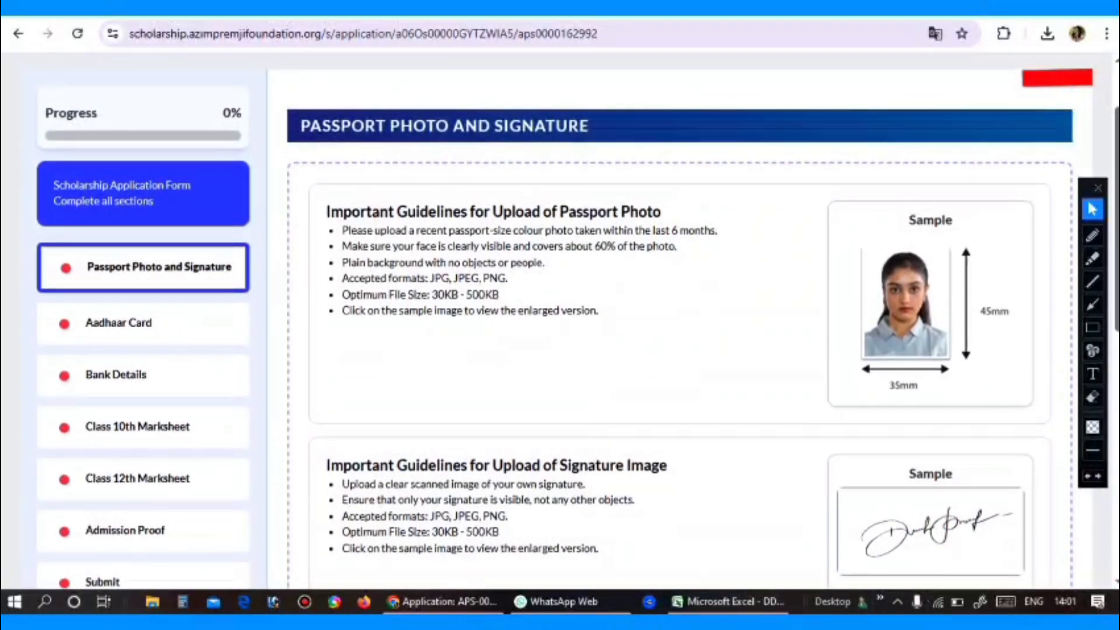
{"action": "scroll", "coordinate": [680, 326], "scroll_direction": "down", "scroll_amount": 1}
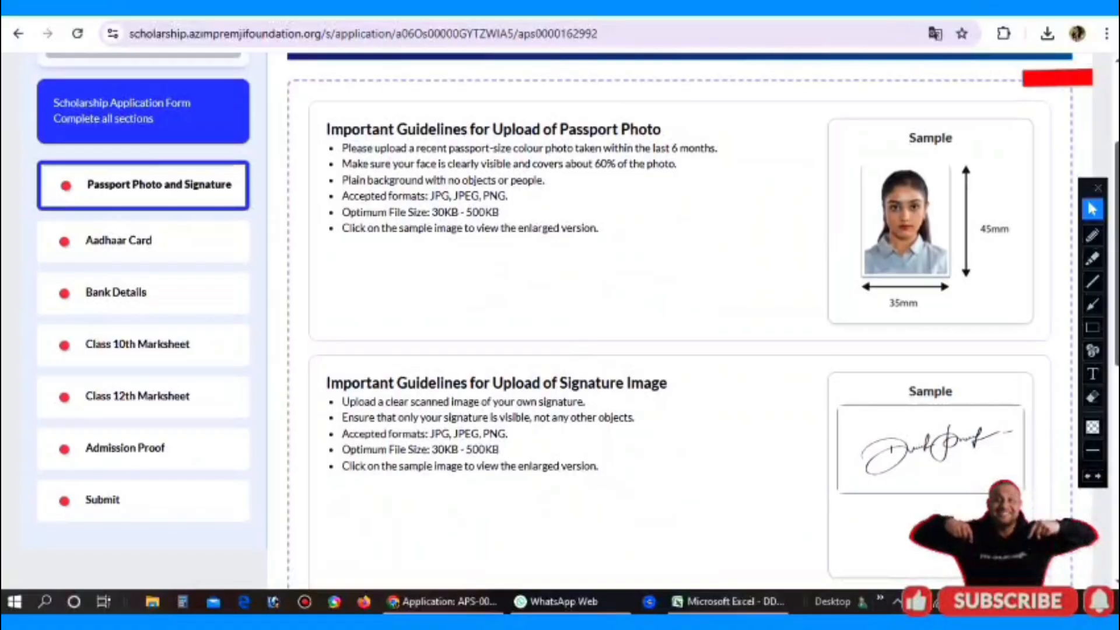
{"action": "scroll", "coordinate": [680, 327], "scroll_direction": "down", "scroll_amount": 2}
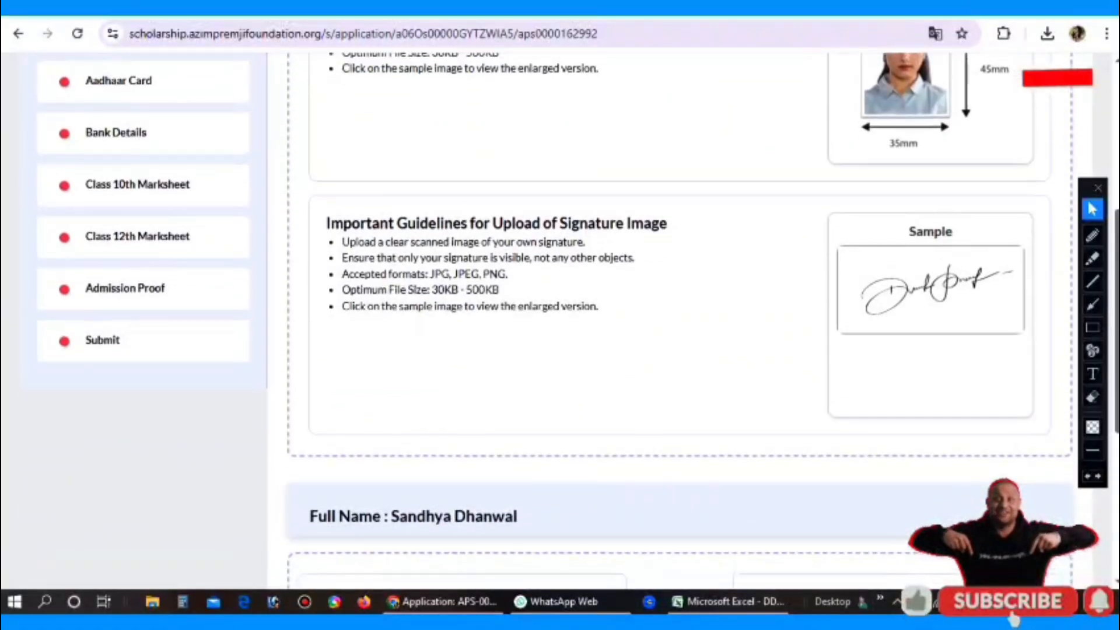
{"action": "scroll", "coordinate": [679, 326], "scroll_direction": "up", "scroll_amount": 2}
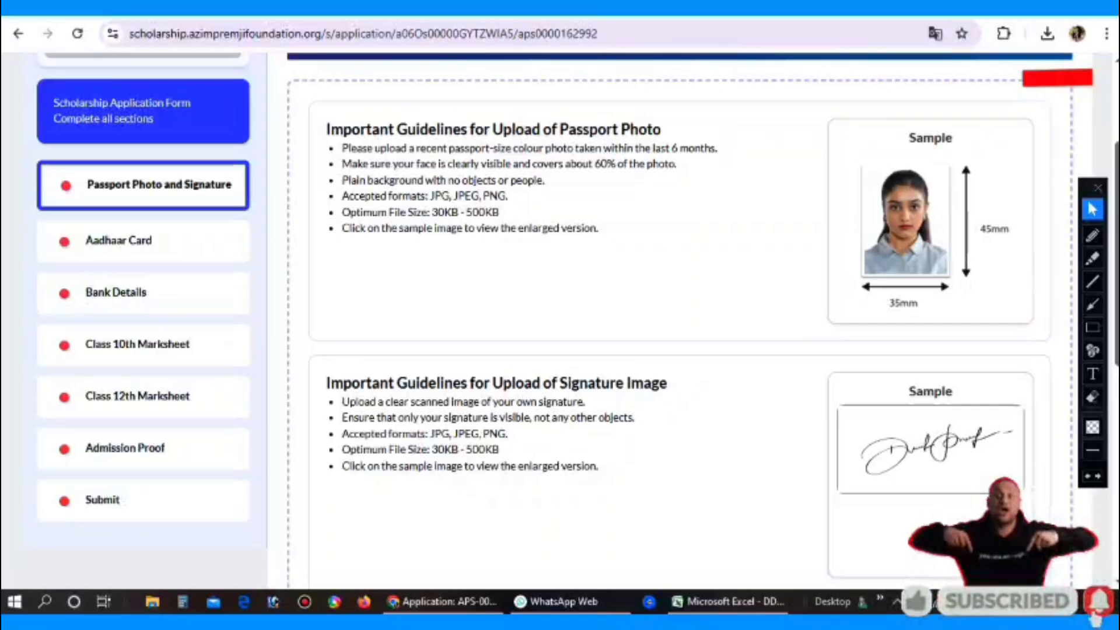
{"action": "left_click_drag", "start_coordinate": [380, 213], "coordinate": [500, 213]}
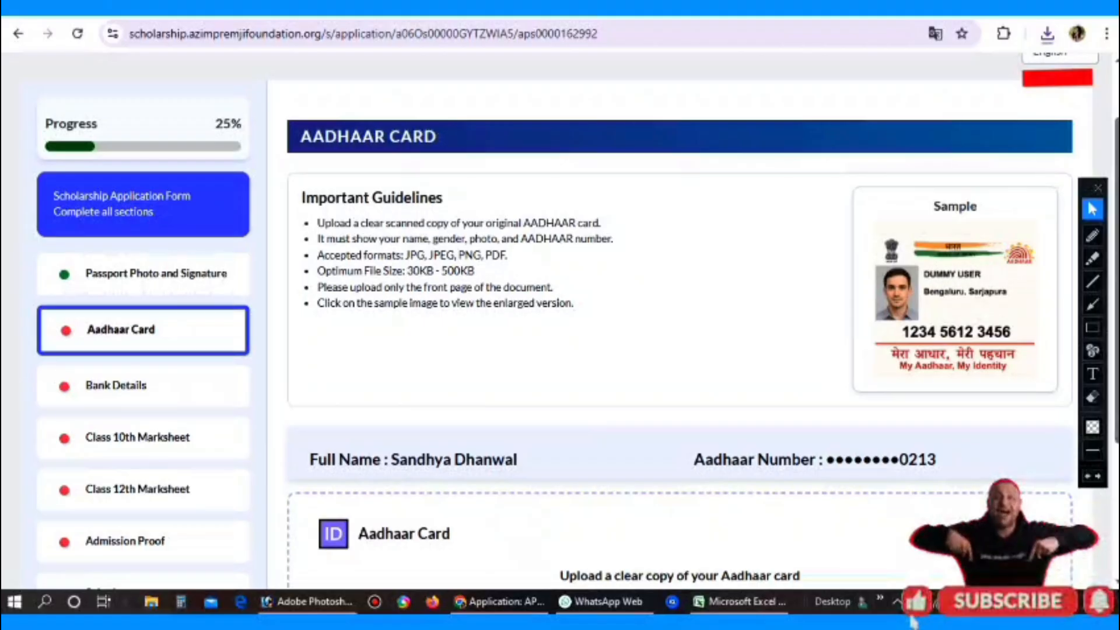
Check the accepted file formats for the Aadhaar card upload.
{"action": "scroll", "coordinate": [578, 322], "scroll_direction": "down", "scroll_amount": 3}
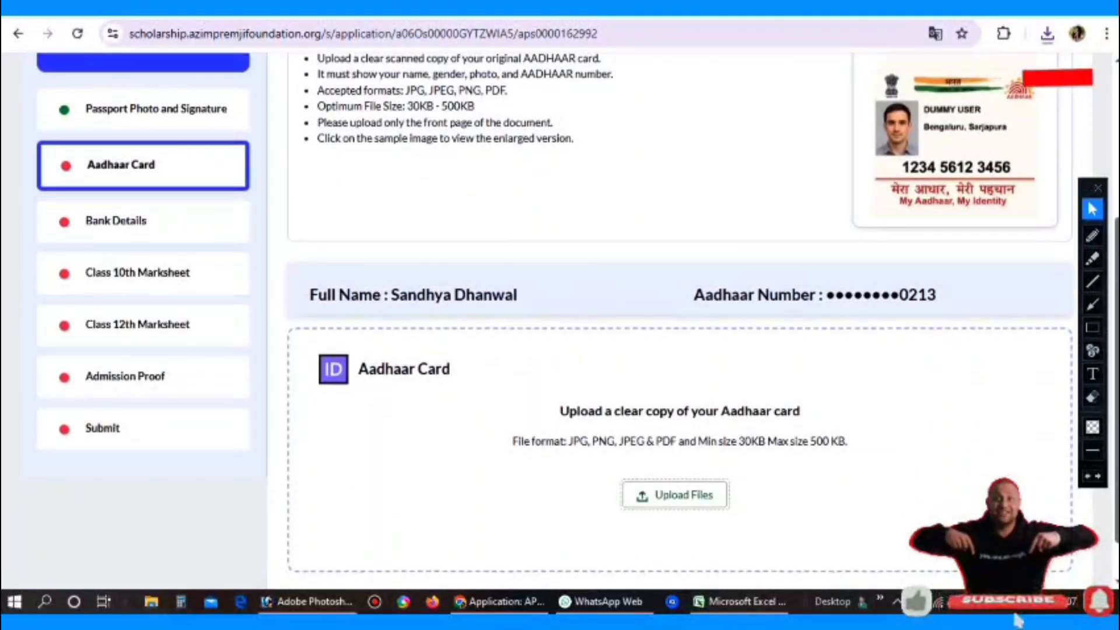
{"action": "left_click_drag", "start_coordinate": [409, 369], "coordinate": [443, 370]}
{"action": "left_click_drag", "start_coordinate": [568, 442], "coordinate": [588, 442]}
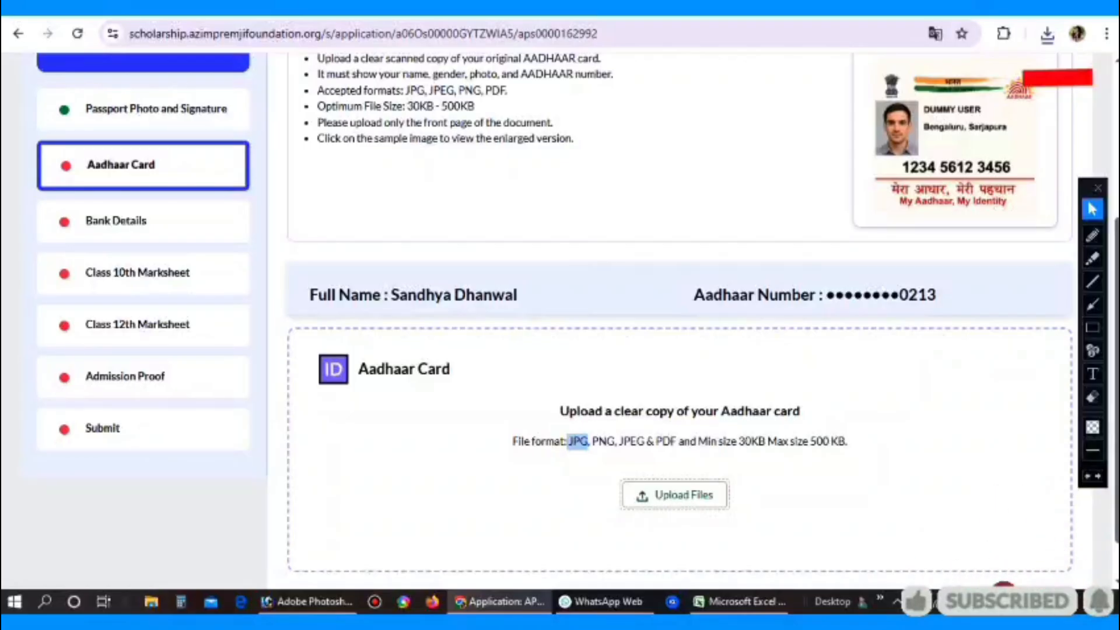
{"action": "left_click_drag", "start_coordinate": [656, 442], "coordinate": [696, 441]}
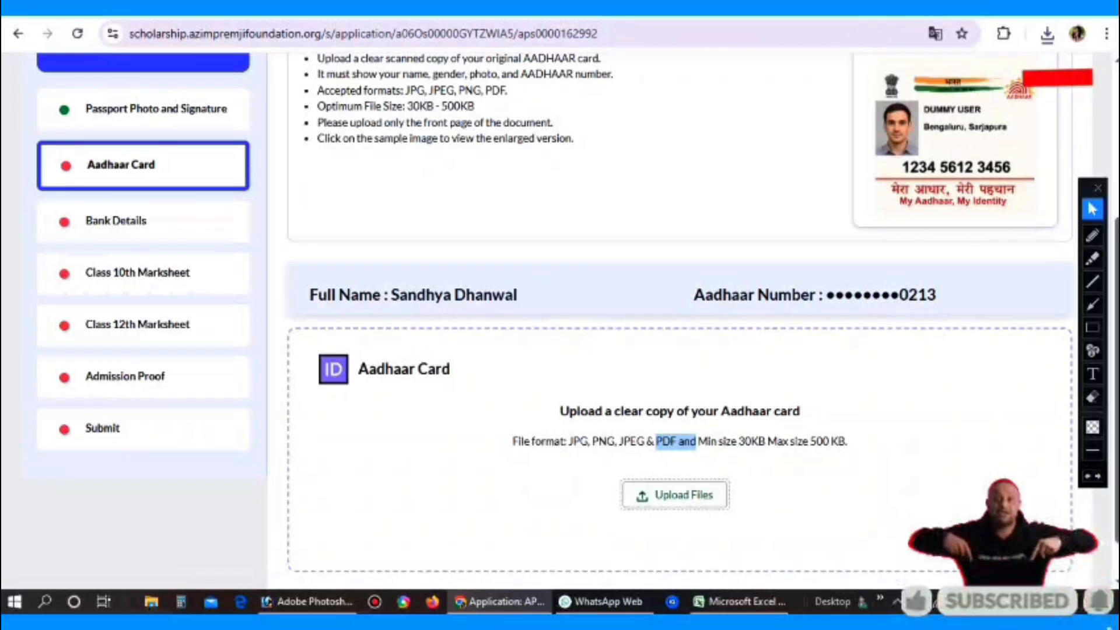
Check the preview of the uploaded Aadhaar card copy, then save the section and continue to the bank details.
{"action": "scroll", "coordinate": [680, 292], "scroll_direction": "up", "scroll_amount": 2}
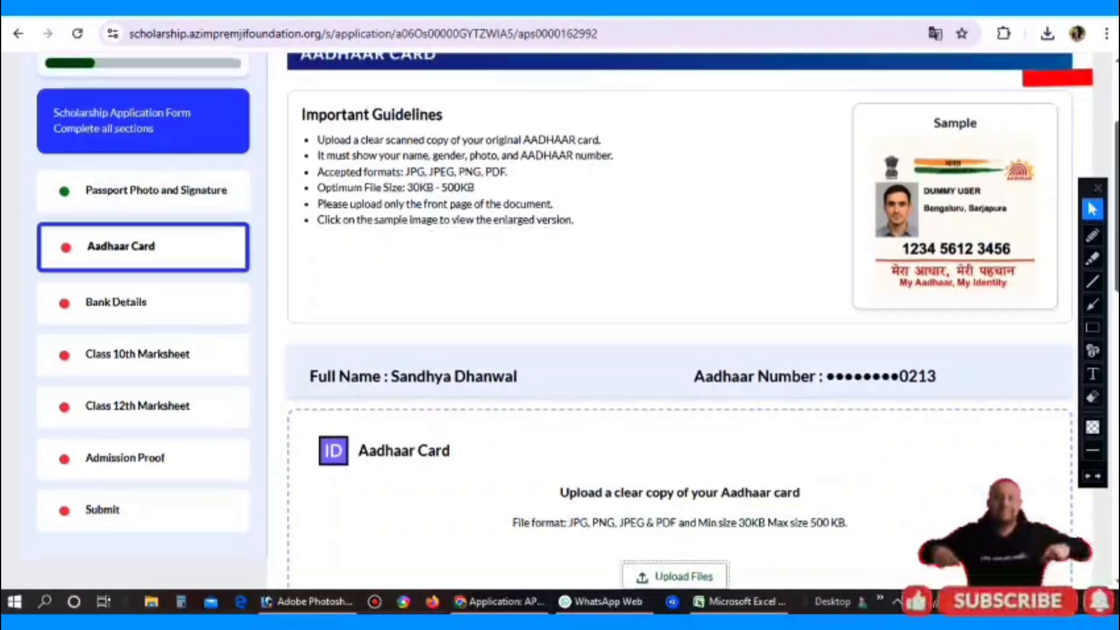
{"action": "scroll", "coordinate": [680, 321], "scroll_direction": "down", "scroll_amount": 8}
{"action": "scroll", "coordinate": [679, 321], "scroll_direction": "down", "scroll_amount": 3}
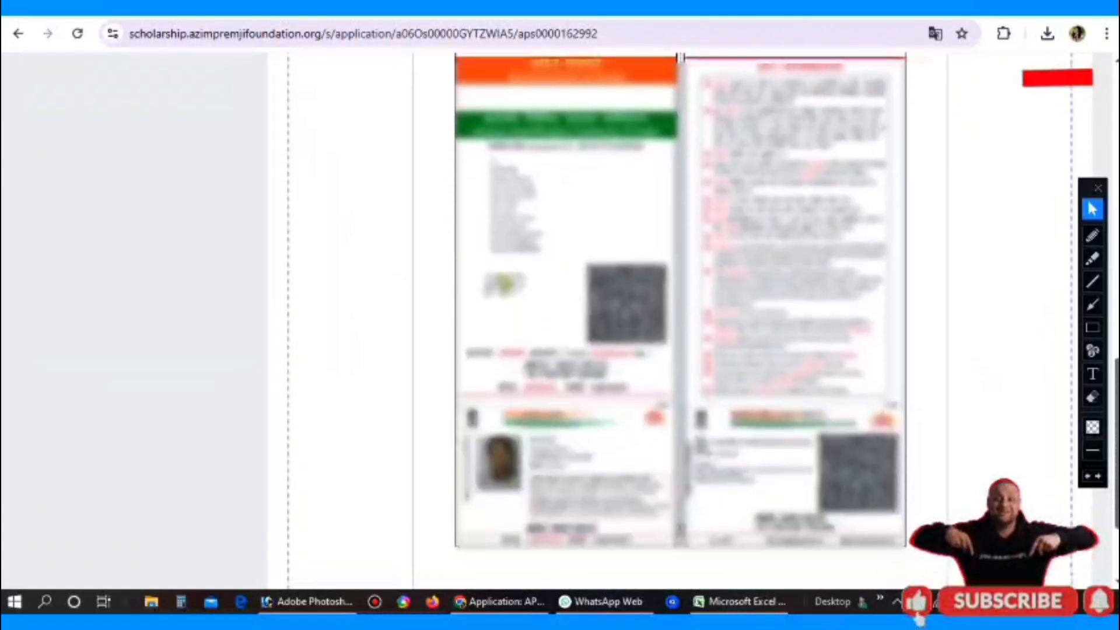
{"action": "scroll", "coordinate": [680, 321], "scroll_direction": "up", "scroll_amount": 1}
{"action": "scroll", "coordinate": [680, 320], "scroll_direction": "down", "scroll_amount": 1}
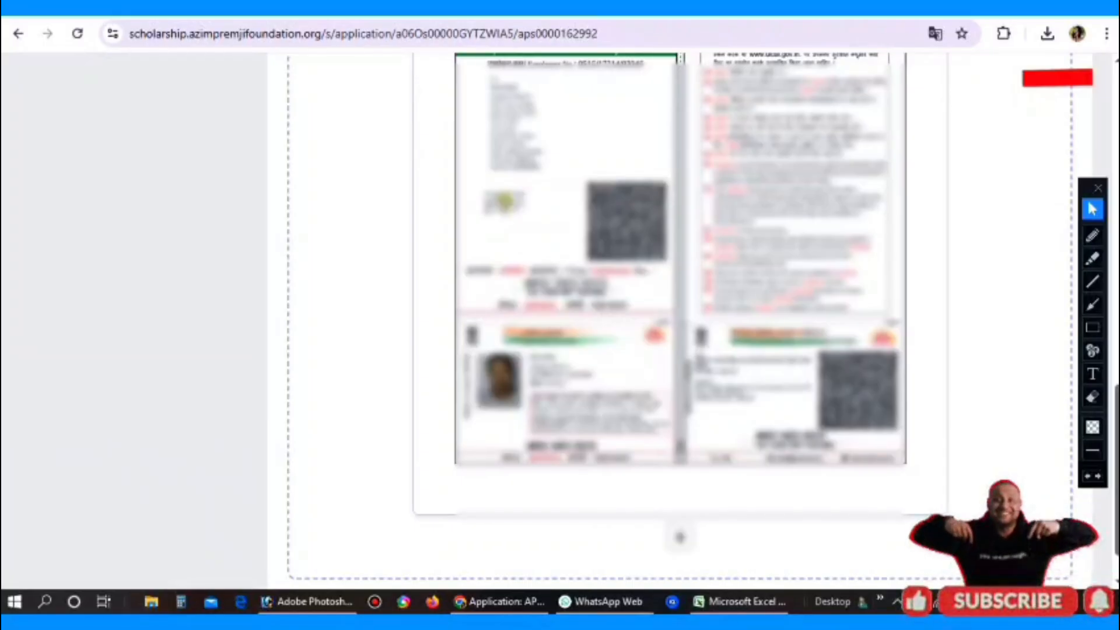
{"action": "scroll", "coordinate": [679, 321], "scroll_direction": "up", "scroll_amount": 3}
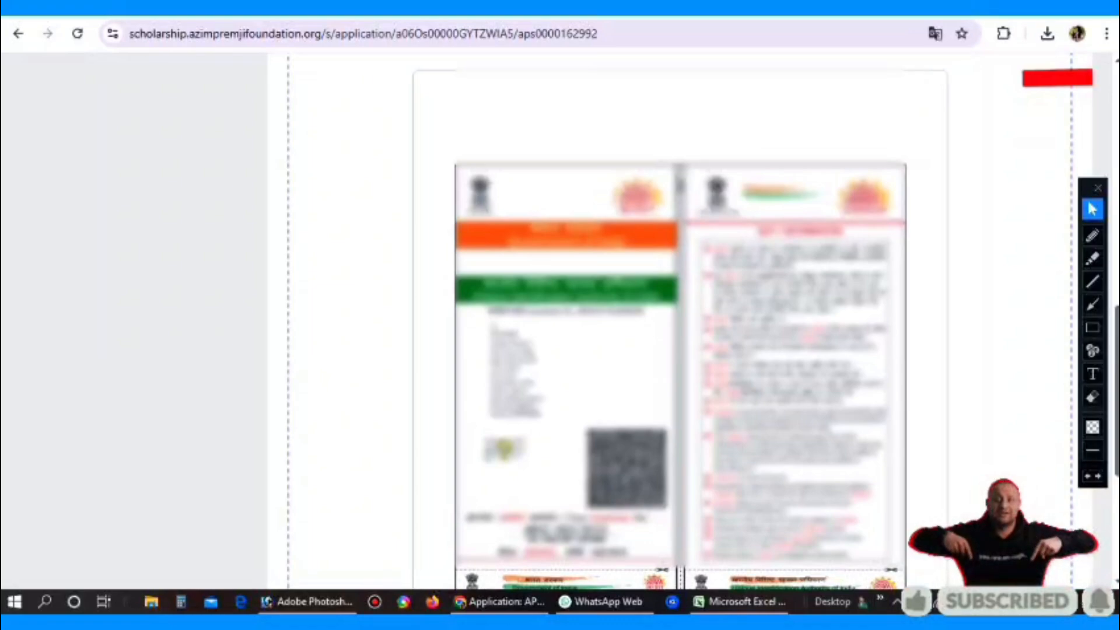
{"action": "scroll", "coordinate": [680, 321], "scroll_direction": "down", "scroll_amount": 5}
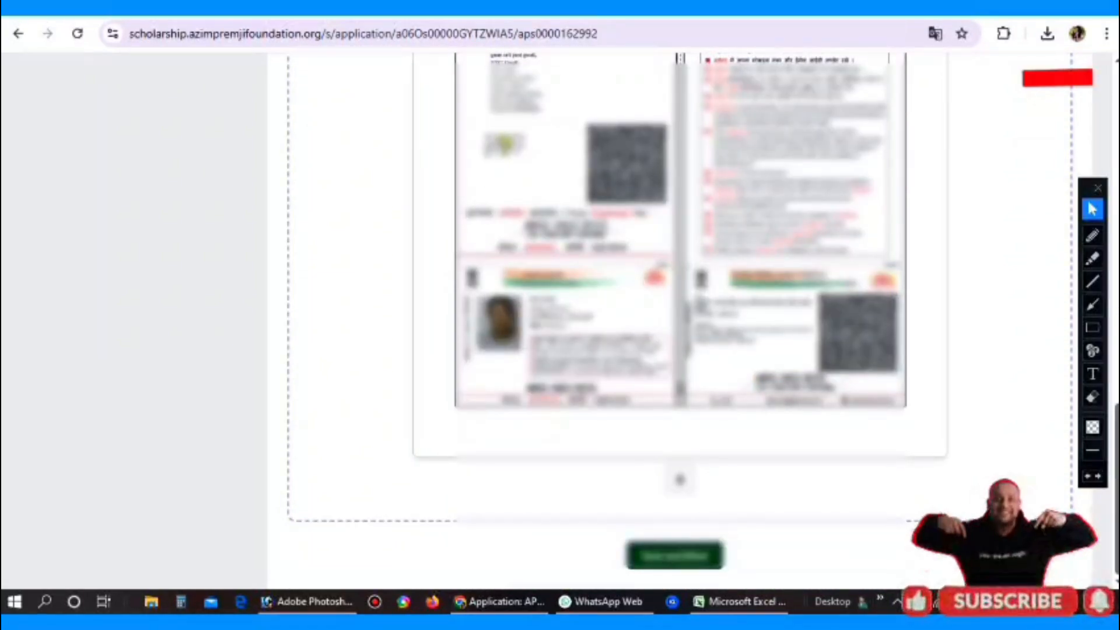
{"action": "left_click", "coordinate": [675, 555]}
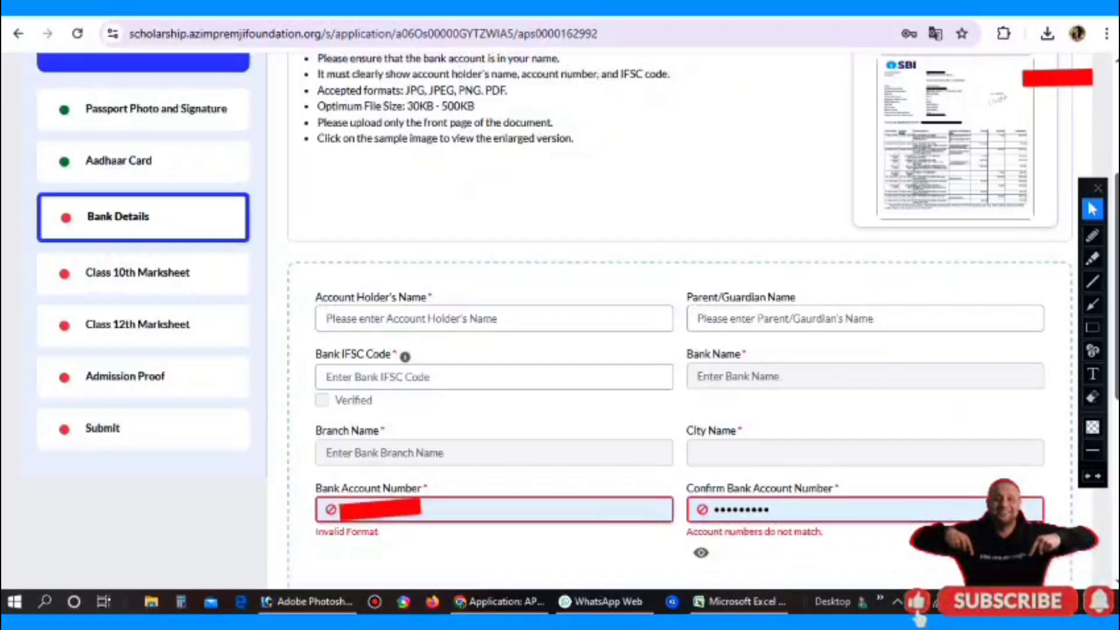
Mark the sample bank document in the bank details guidelines with two red arrows, and return to the normal pointer.
{"action": "scroll", "coordinate": [680, 321], "scroll_direction": "up", "scroll_amount": 1}
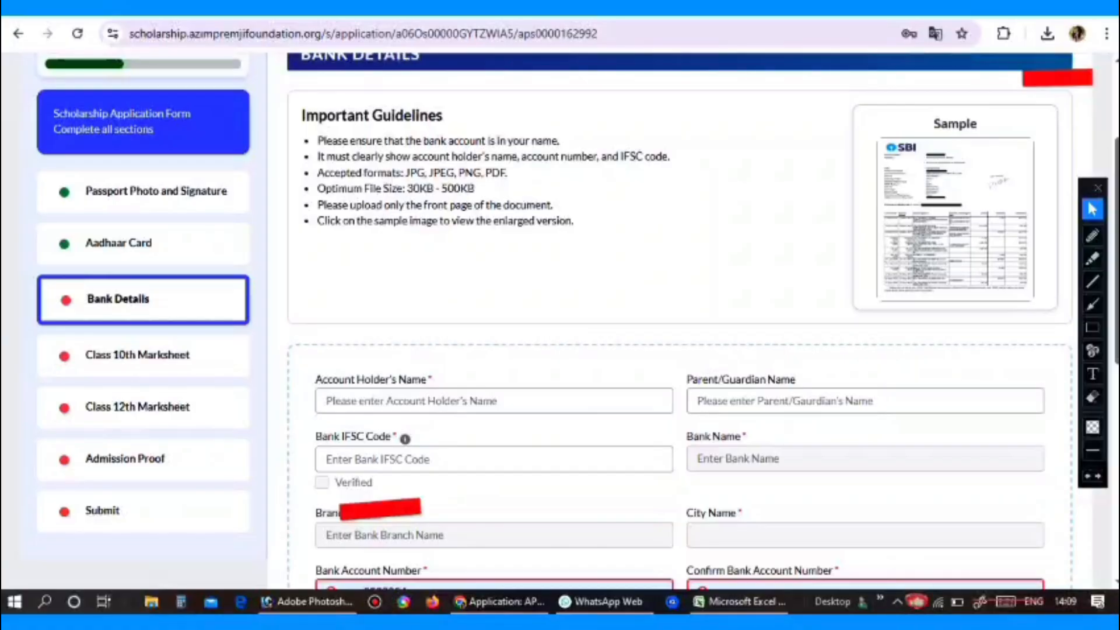
{"action": "left_click", "coordinate": [1093, 304]}
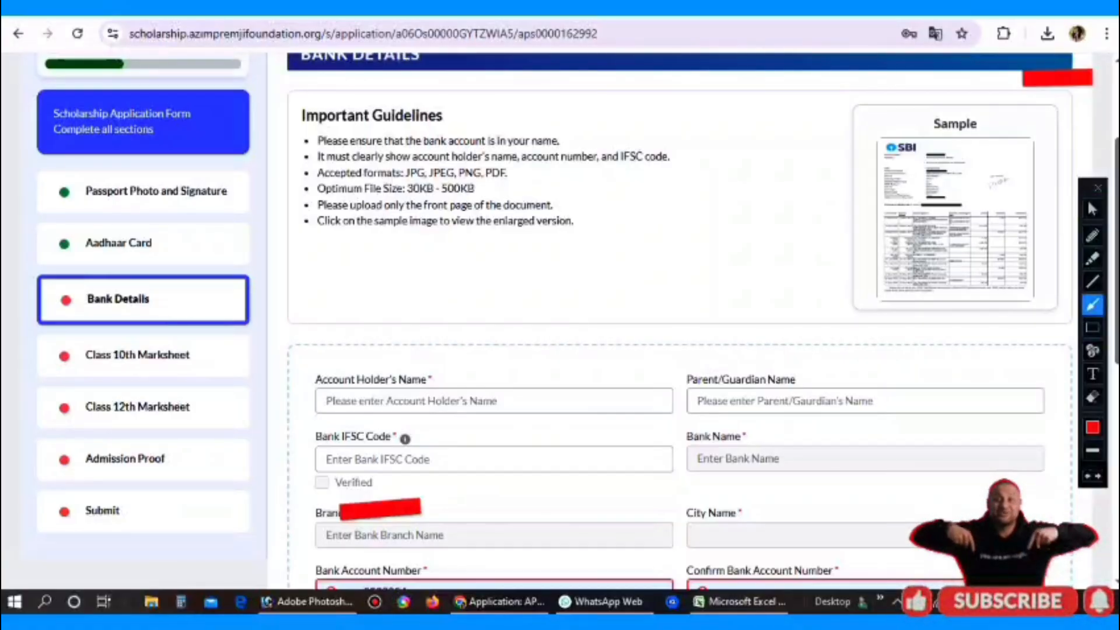
{"action": "left_click_drag", "start_coordinate": [721, 160], "coordinate": [872, 204]}
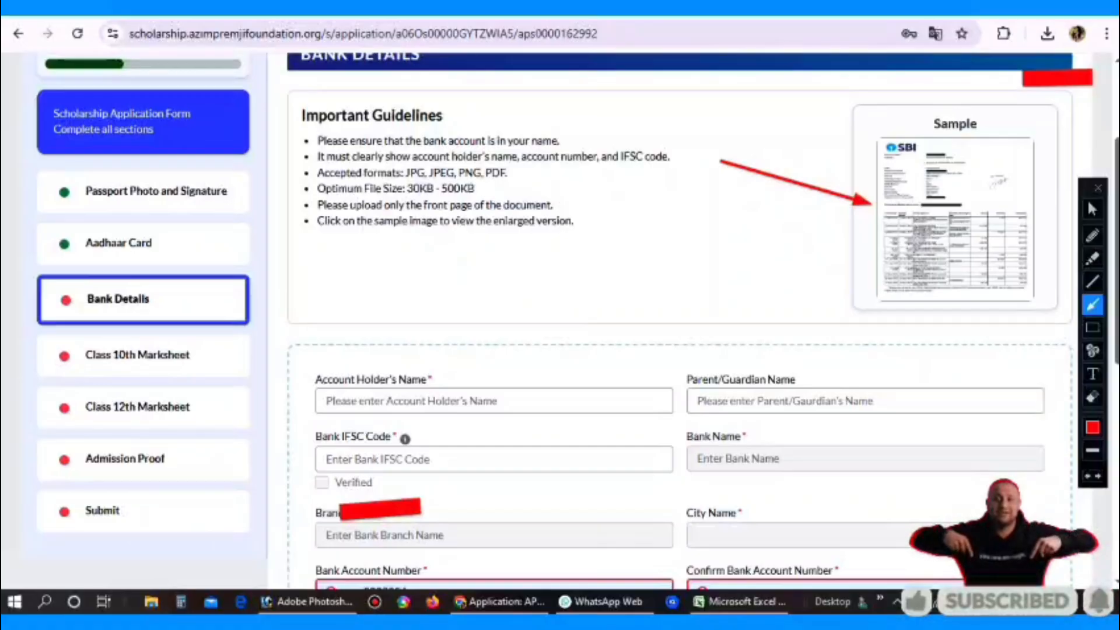
{"action": "left_click_drag", "start_coordinate": [1031, 125], "coordinate": [974, 167]}
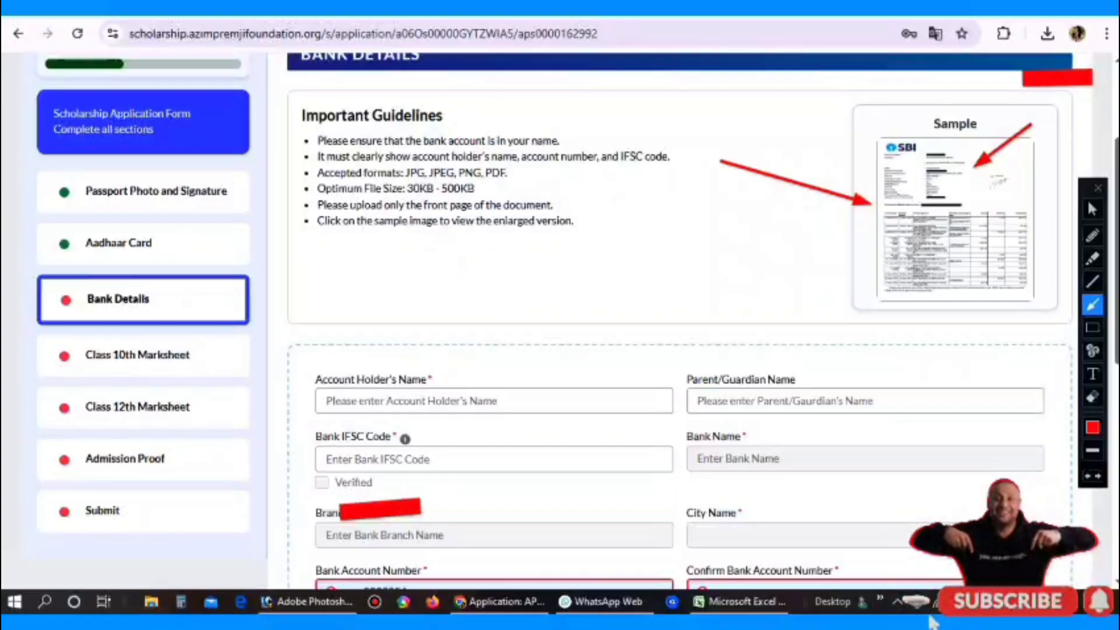
{"action": "left_click", "coordinate": [1093, 209]}
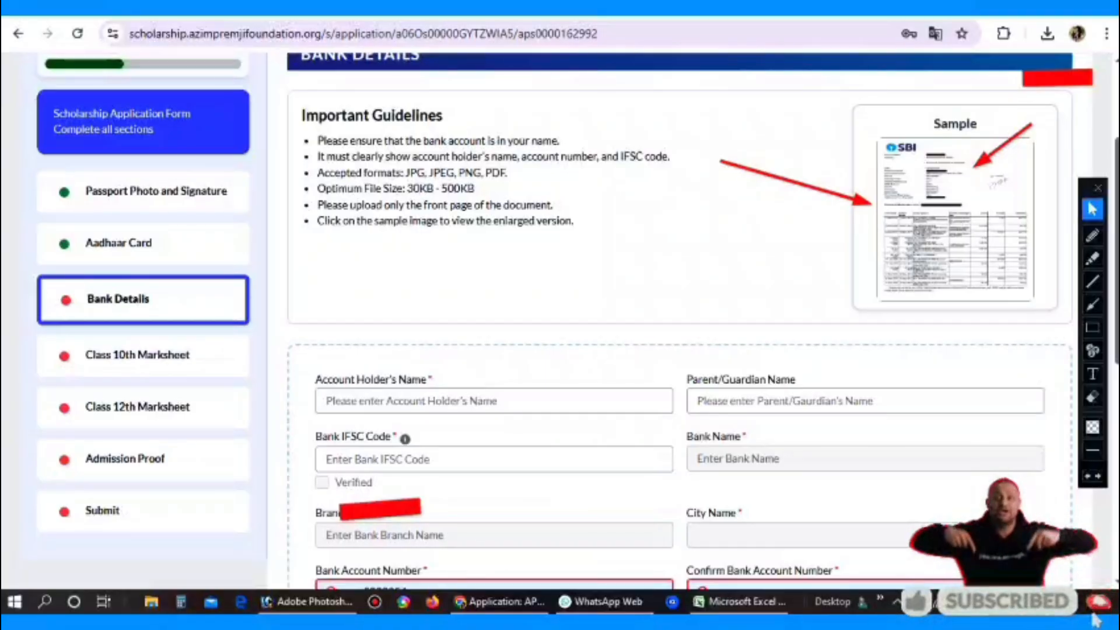
Review the bank details fields, including the parent/guardian name, IFSC code and account number confirmation.
{"action": "scroll", "coordinate": [677, 321], "scroll_direction": "down", "scroll_amount": 3}
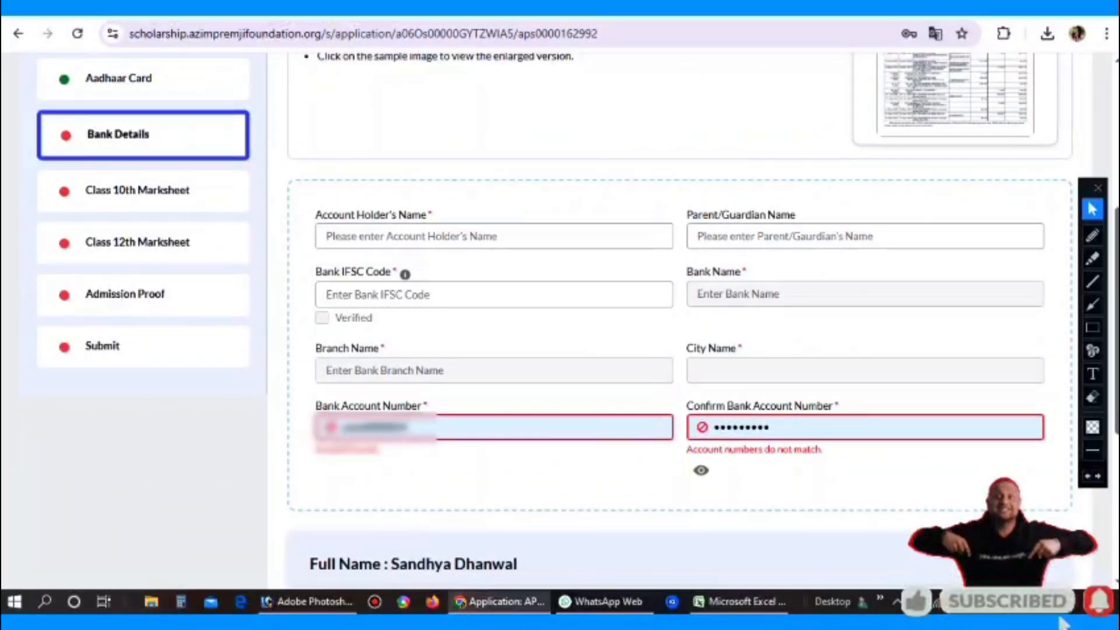
{"action": "left_click_drag", "start_coordinate": [708, 216], "coordinate": [766, 215]}
{"action": "left_click_drag", "start_coordinate": [357, 272], "coordinate": [379, 271]}
{"action": "scroll", "coordinate": [379, 272], "scroll_direction": "up", "scroll_amount": 2}
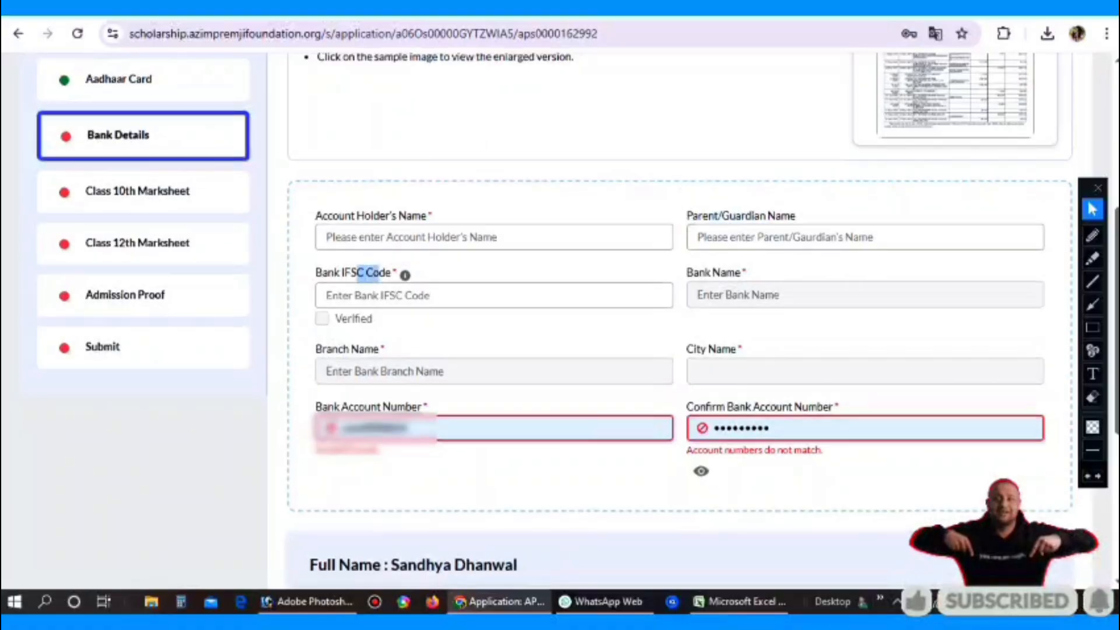
{"action": "left_click_drag", "start_coordinate": [721, 436], "coordinate": [740, 436]}
{"action": "scroll", "coordinate": [739, 436], "scroll_direction": "down", "scroll_amount": 2}
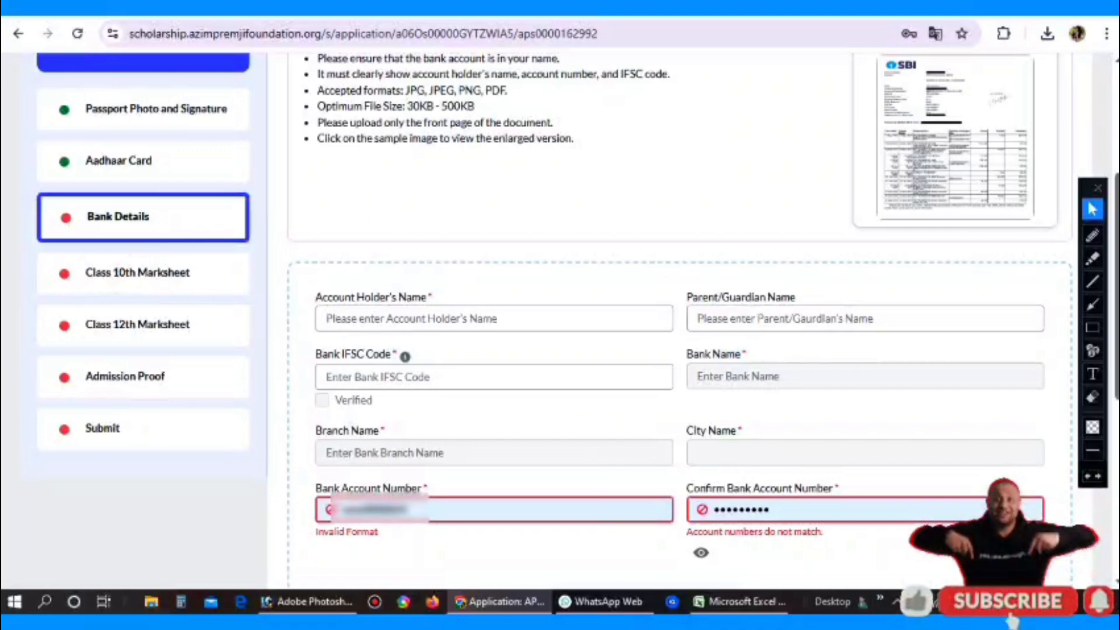
{"action": "scroll", "coordinate": [680, 321], "scroll_direction": "down", "scroll_amount": 2}
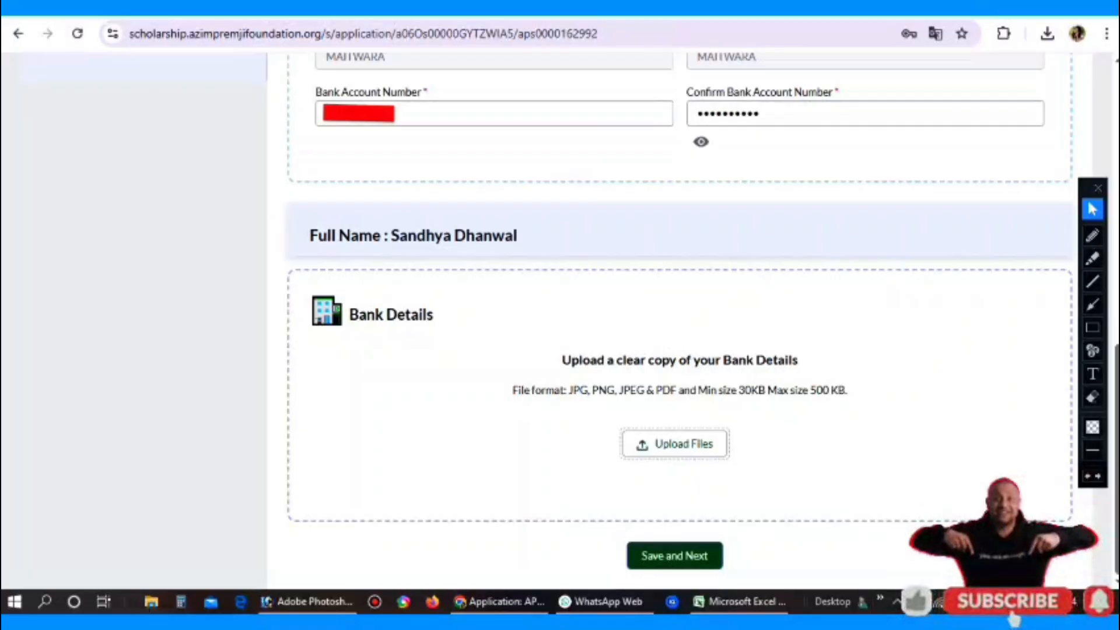
Check the preview of the uploaded bank passbook, then save the bank details and continue to the Class 10th marksheet.
{"action": "scroll", "coordinate": [680, 326], "scroll_direction": "down", "scroll_amount": 7}
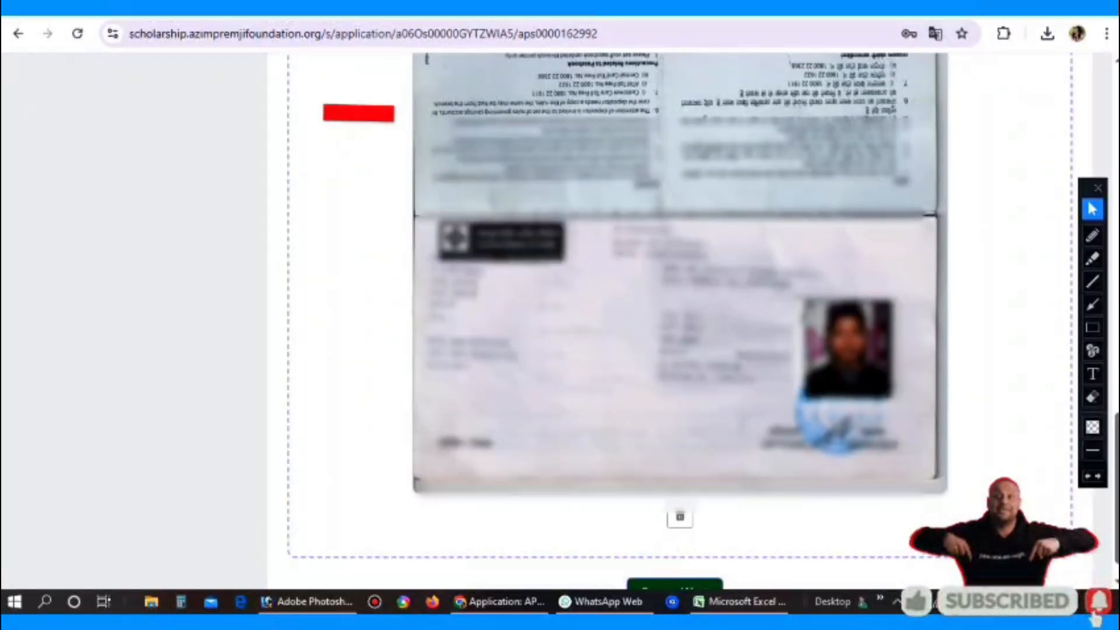
{"action": "scroll", "coordinate": [680, 321], "scroll_direction": "down", "scroll_amount": 1}
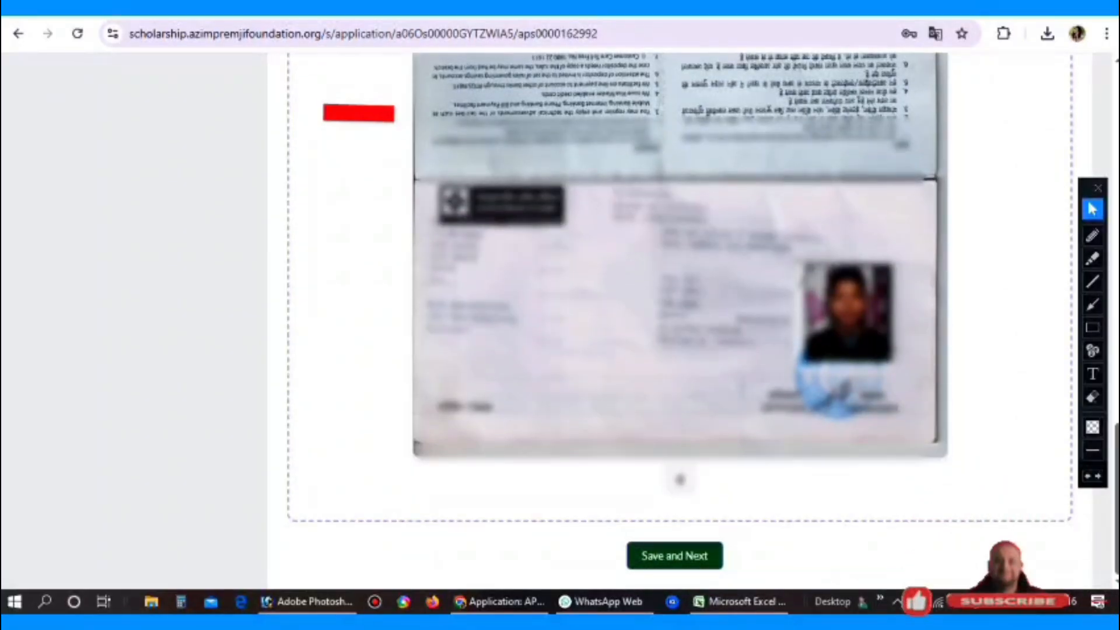
{"action": "left_click", "coordinate": [676, 556]}
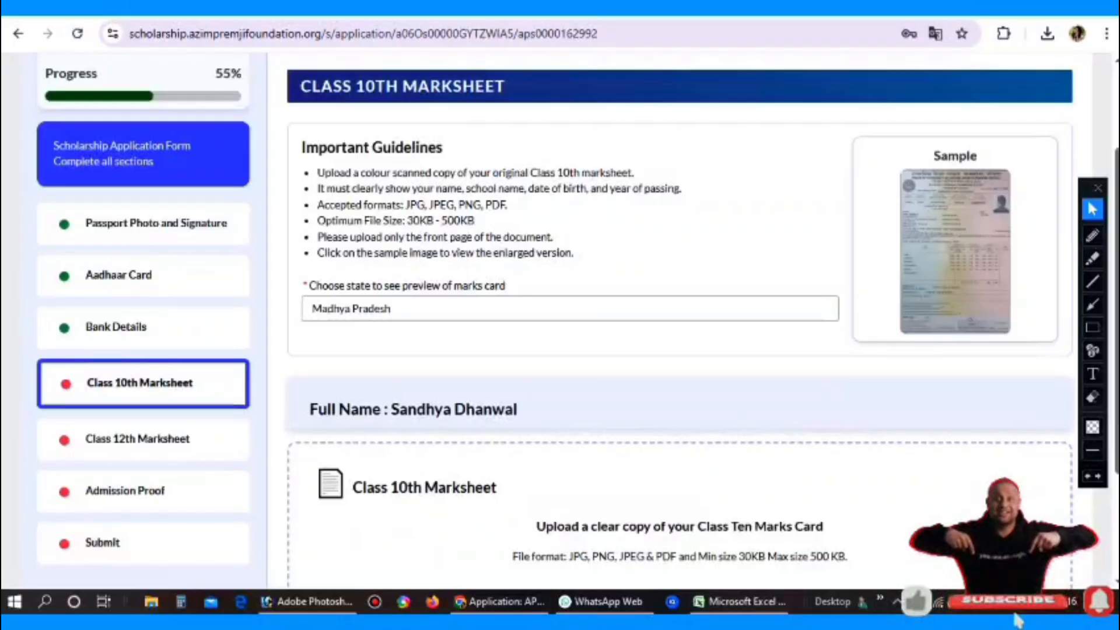
Check the preview of the uploaded Class 12th marksheet, then save the section and continue to the admission proof.
{"action": "scroll", "coordinate": [679, 321], "scroll_direction": "down", "scroll_amount": 3}
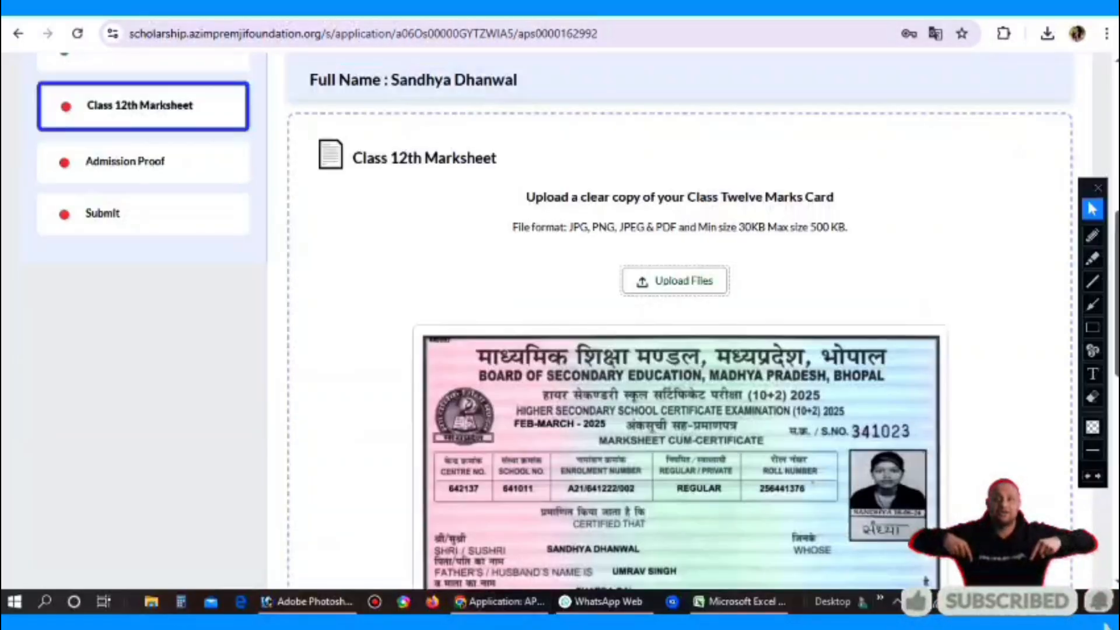
{"action": "scroll", "coordinate": [677, 321], "scroll_direction": "up", "scroll_amount": 2}
{"action": "scroll", "coordinate": [677, 321], "scroll_direction": "down", "scroll_amount": 8}
{"action": "scroll", "coordinate": [677, 321], "scroll_direction": "down", "scroll_amount": 3}
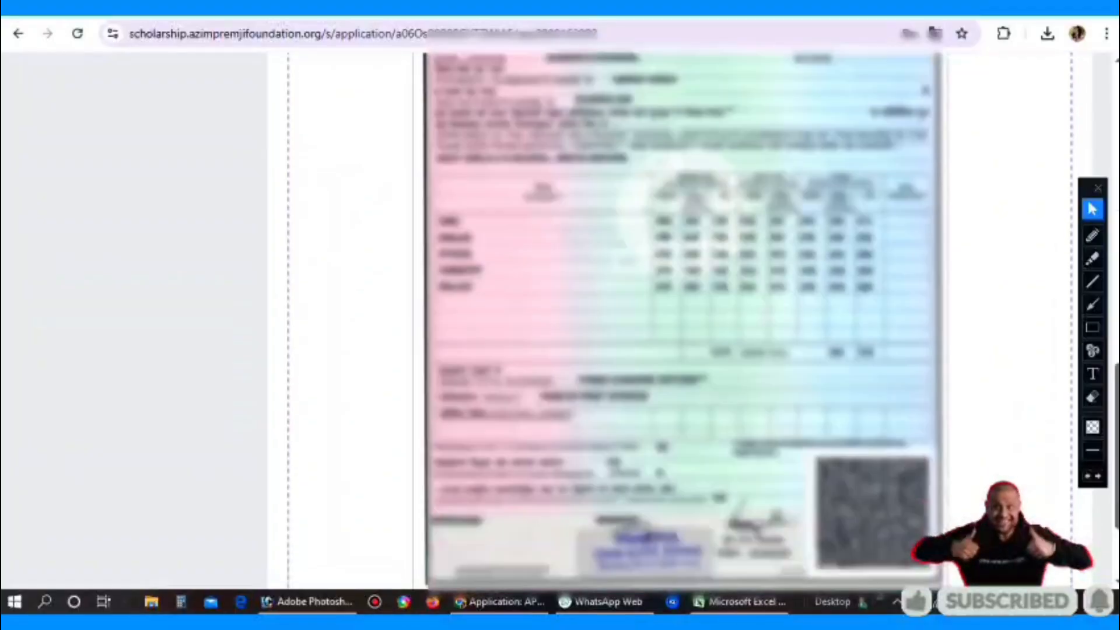
{"action": "left_click", "coordinate": [674, 556]}
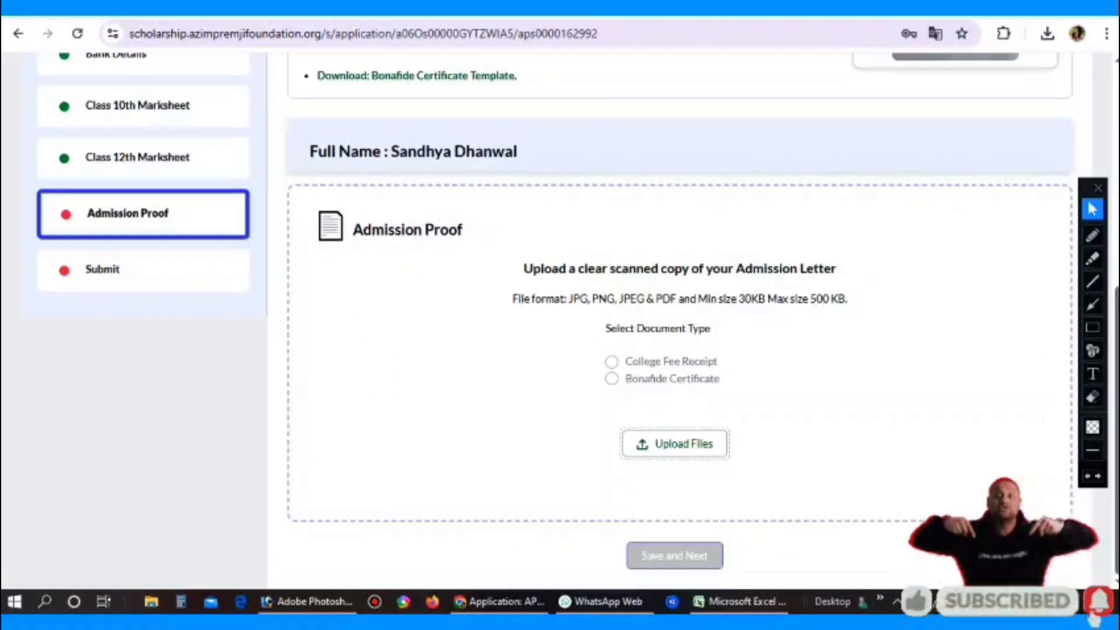
Read the admission proof requirements, covering the file size limits, accepted proof documents and the details the document must mention.
{"action": "left_click_drag", "start_coordinate": [362, 229], "coordinate": [426, 231]}
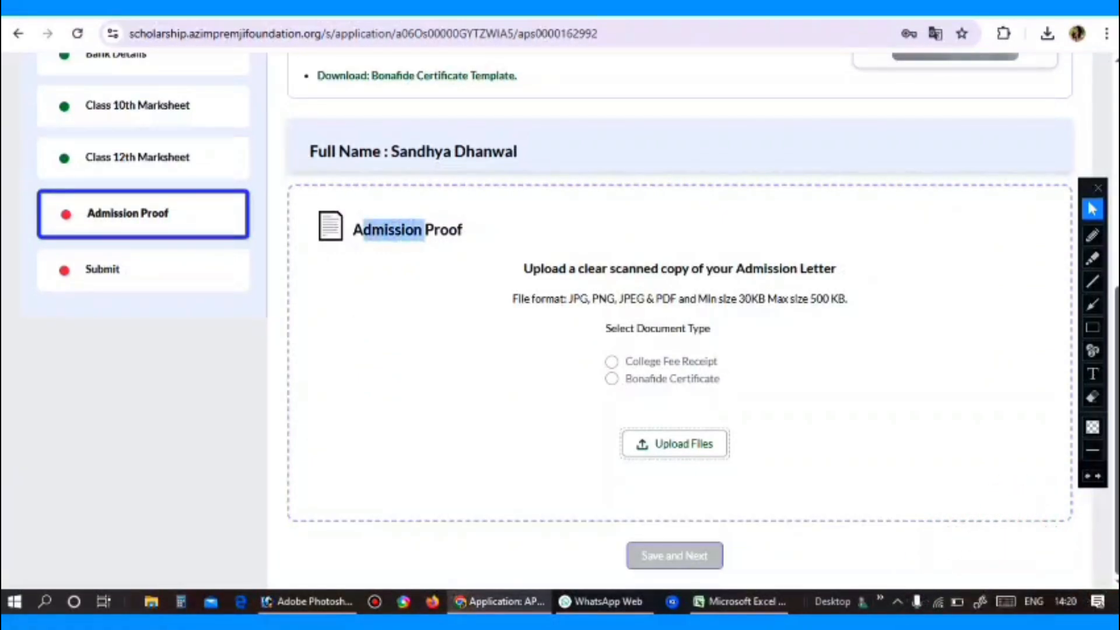
{"action": "left_click", "coordinate": [426, 230]}
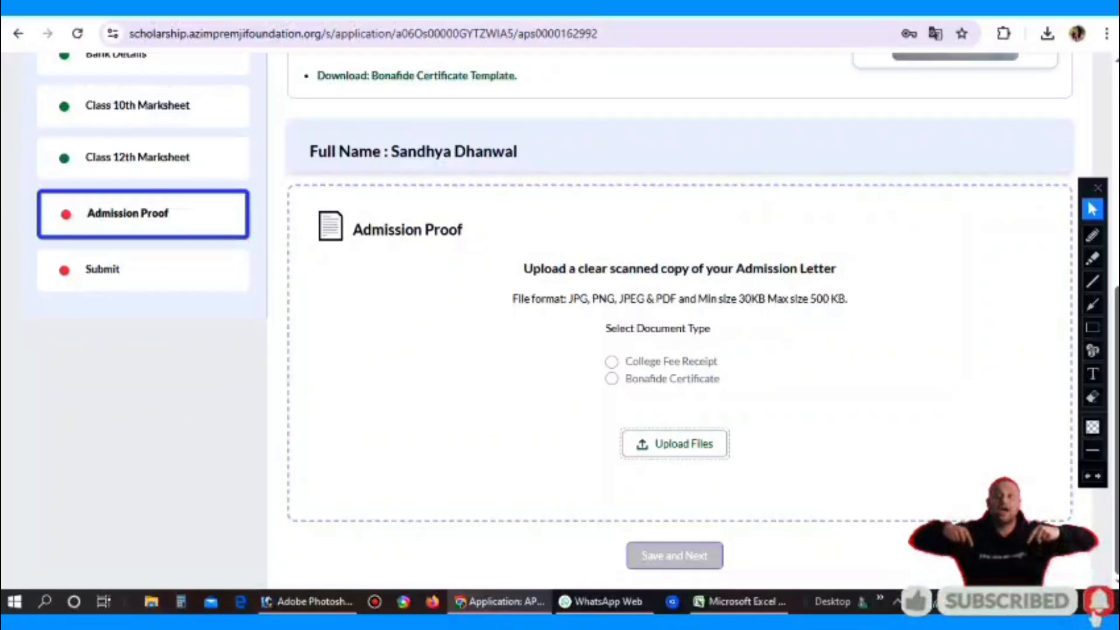
{"action": "scroll", "coordinate": [680, 321], "scroll_direction": "up", "scroll_amount": 3}
{"action": "left_click_drag", "start_coordinate": [745, 463], "coordinate": [810, 463]}
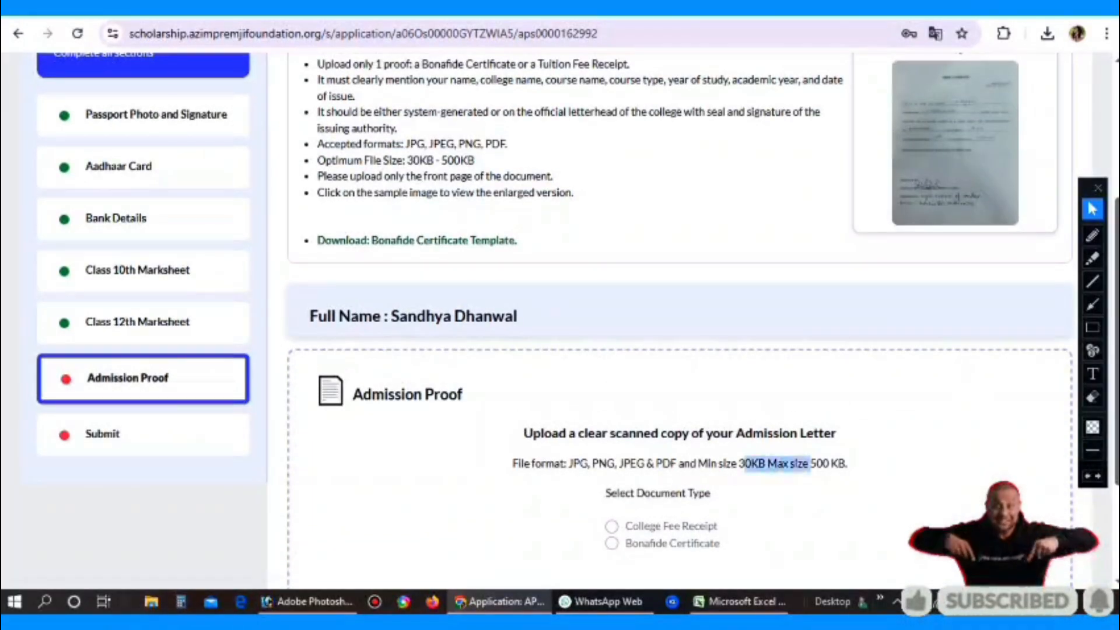
{"action": "scroll", "coordinate": [680, 321], "scroll_direction": "down", "scroll_amount": 1}
{"action": "scroll", "coordinate": [680, 321], "scroll_direction": "up", "scroll_amount": 3}
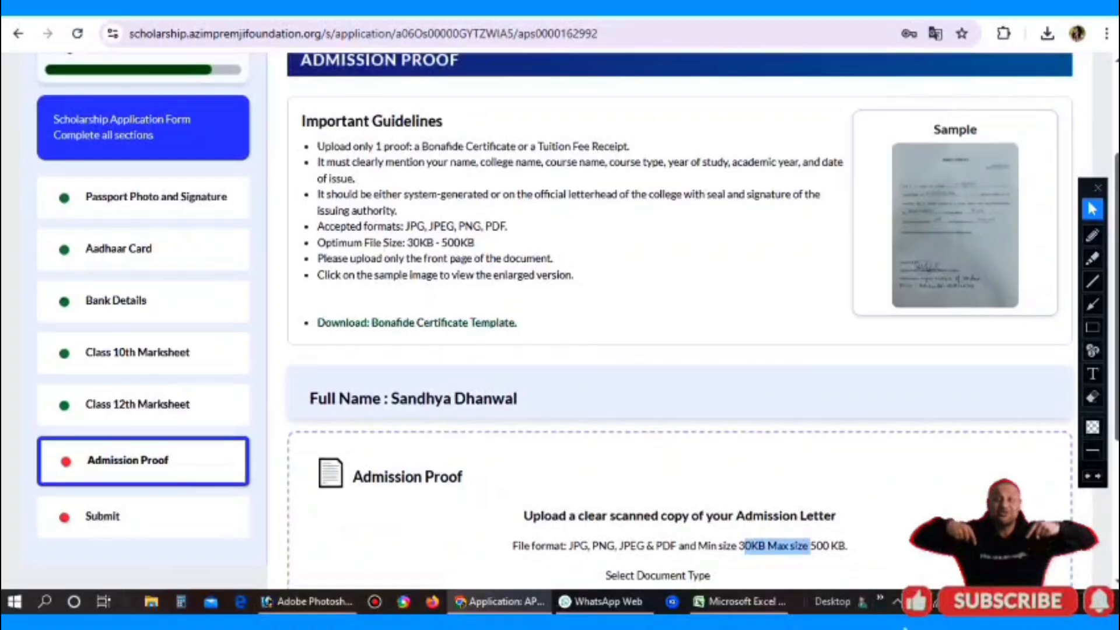
{"action": "left_click_drag", "start_coordinate": [316, 146], "coordinate": [447, 259]}
{"action": "left_click", "coordinate": [439, 259]}
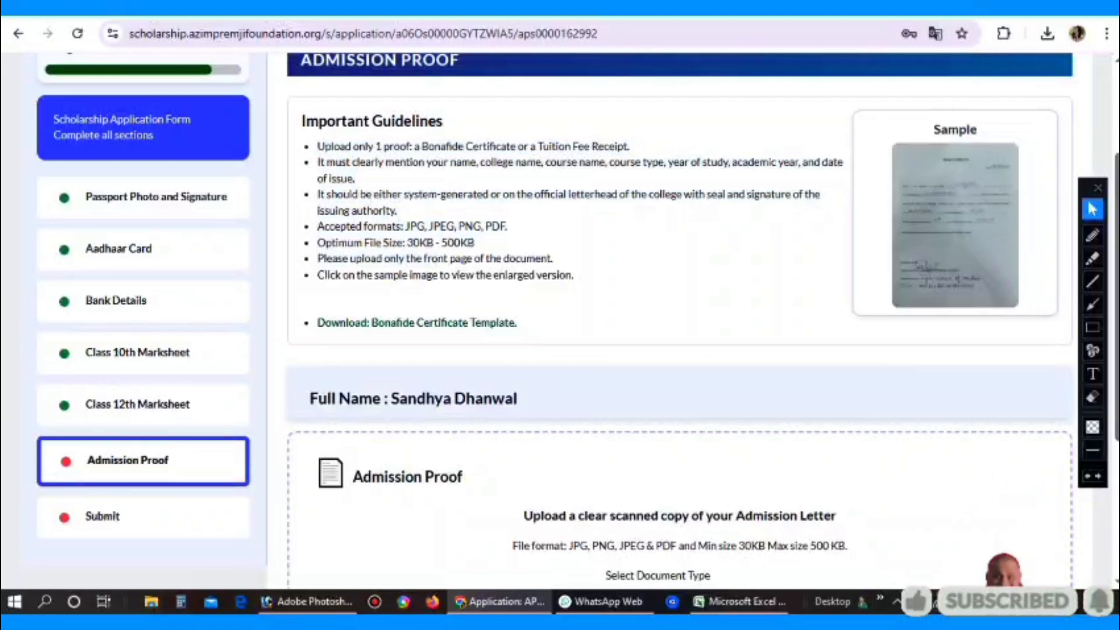
{"action": "left_click_drag", "start_coordinate": [470, 162], "coordinate": [497, 162]}
{"action": "left_click", "coordinate": [495, 163]}
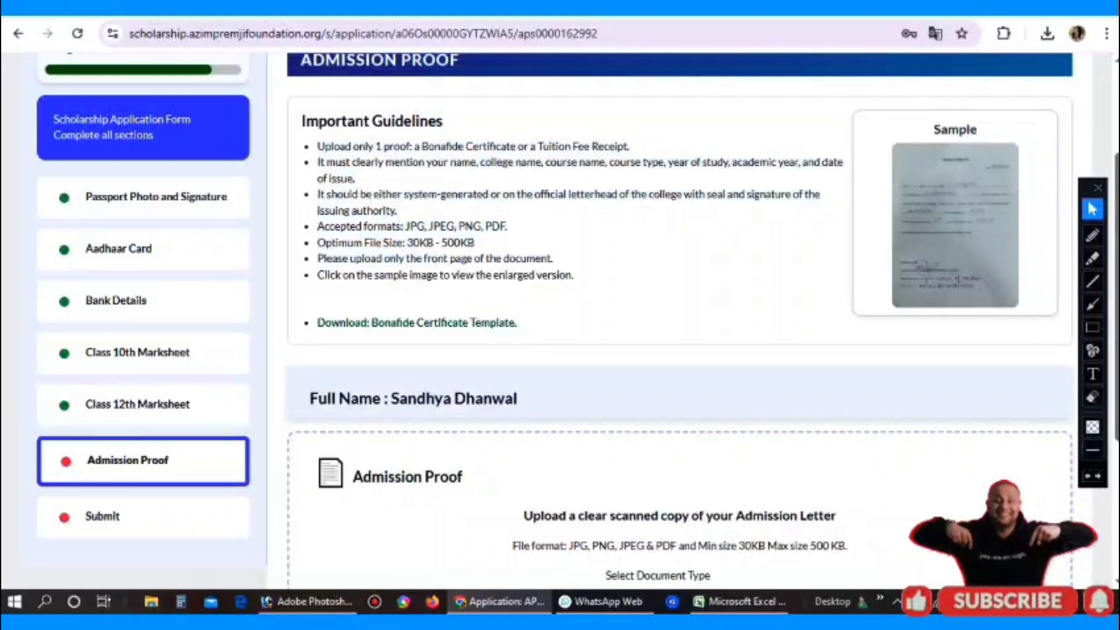
{"action": "left_click_drag", "start_coordinate": [626, 162], "coordinate": [808, 163]}
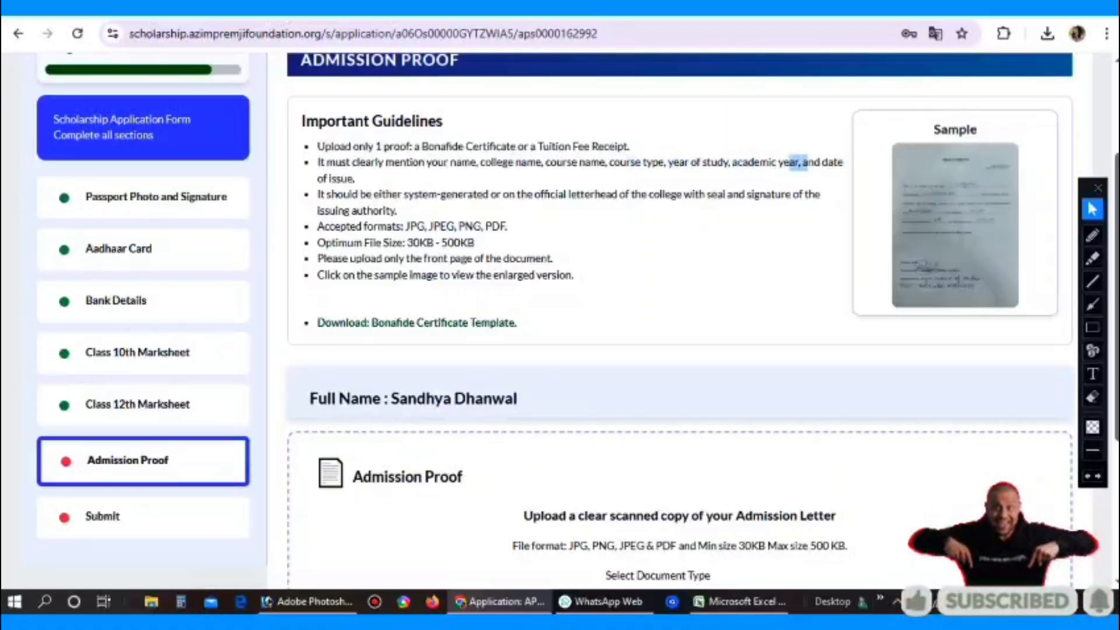
{"action": "left_click_drag", "start_coordinate": [331, 179], "coordinate": [355, 179]}
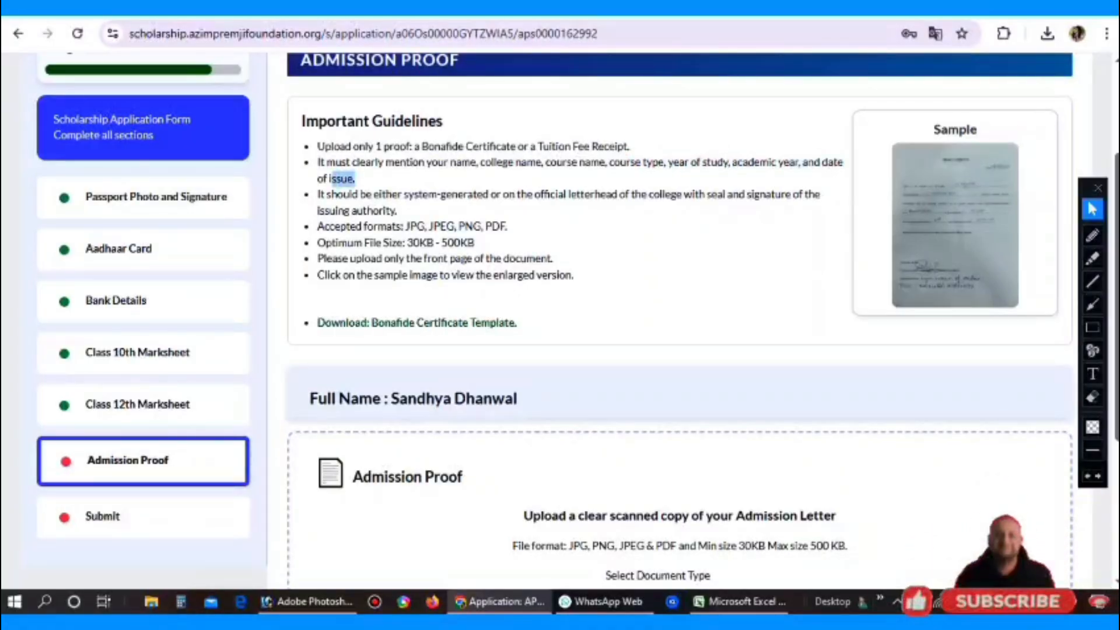
{"action": "left_click", "coordinate": [355, 179]}
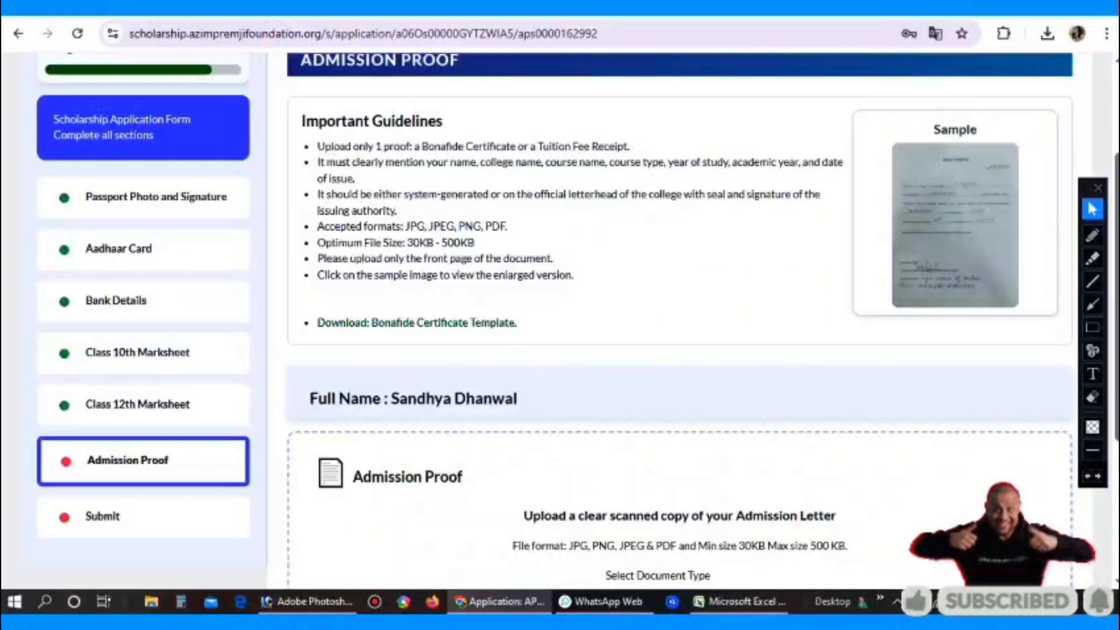
Provide the admission proof as a College Fee Receipt, check the uploaded document's preview, and save the section.
{"action": "scroll", "coordinate": [679, 321], "scroll_direction": "down", "scroll_amount": 4}
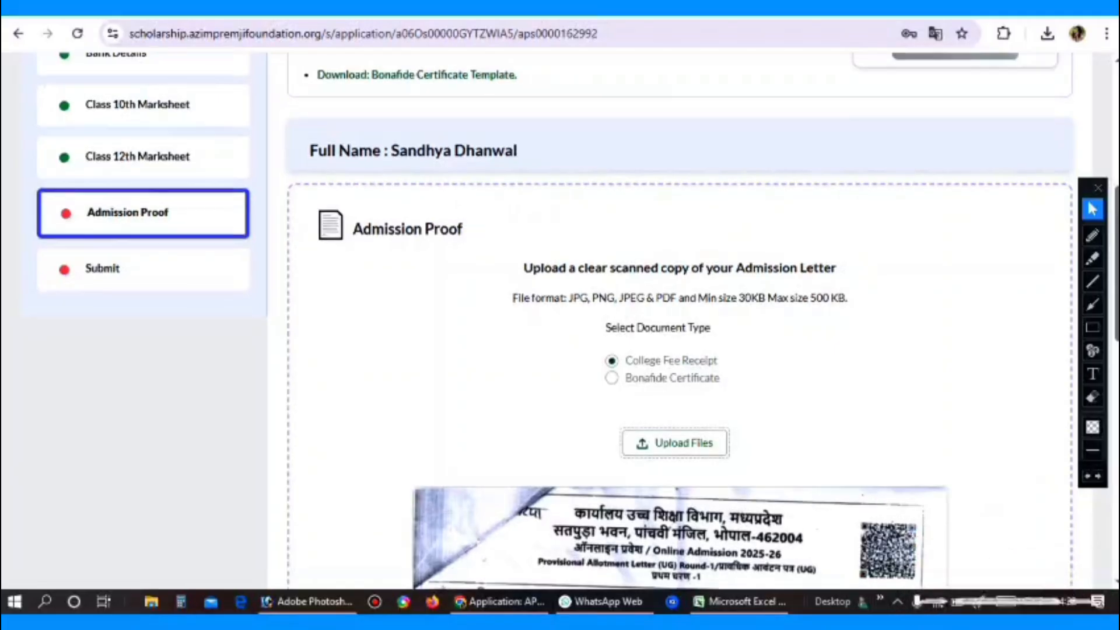
{"action": "scroll", "coordinate": [677, 326], "scroll_direction": "down", "scroll_amount": 10}
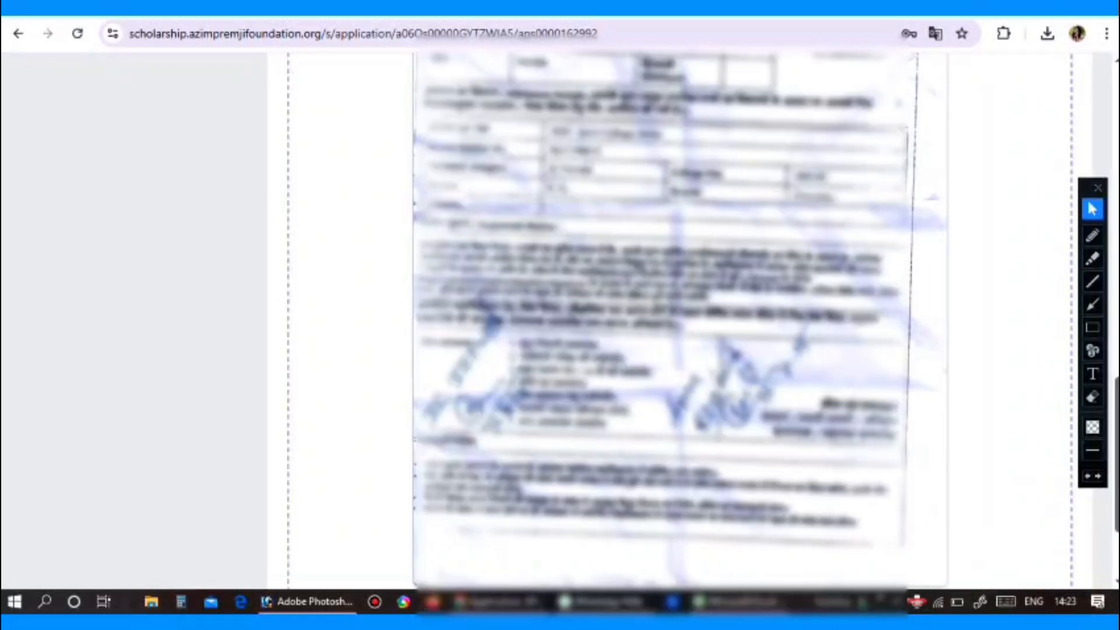
{"action": "scroll", "coordinate": [676, 321], "scroll_direction": "up", "scroll_amount": 5}
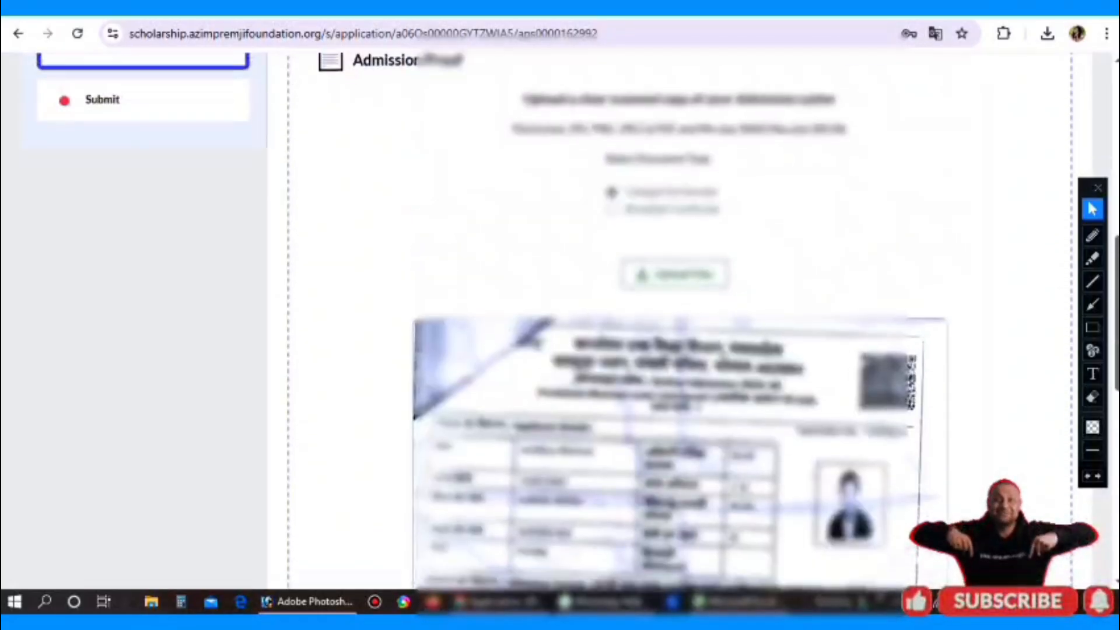
{"action": "scroll", "coordinate": [677, 321], "scroll_direction": "down", "scroll_amount": 6}
{"action": "scroll", "coordinate": [676, 321], "scroll_direction": "up", "scroll_amount": 2}
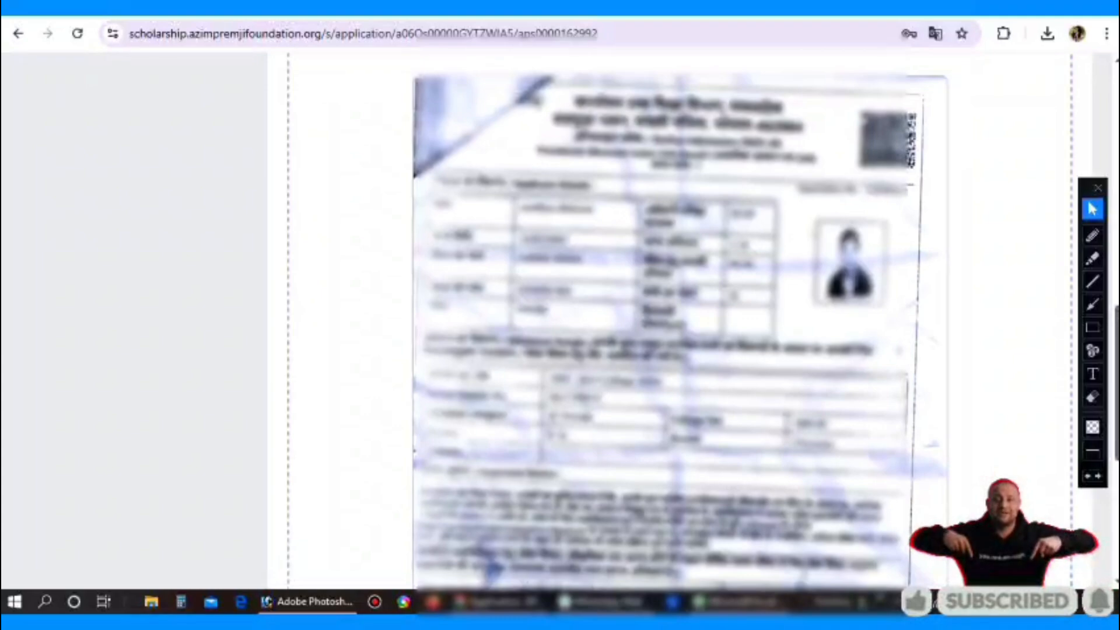
{"action": "scroll", "coordinate": [677, 321], "scroll_direction": "down", "scroll_amount": 6}
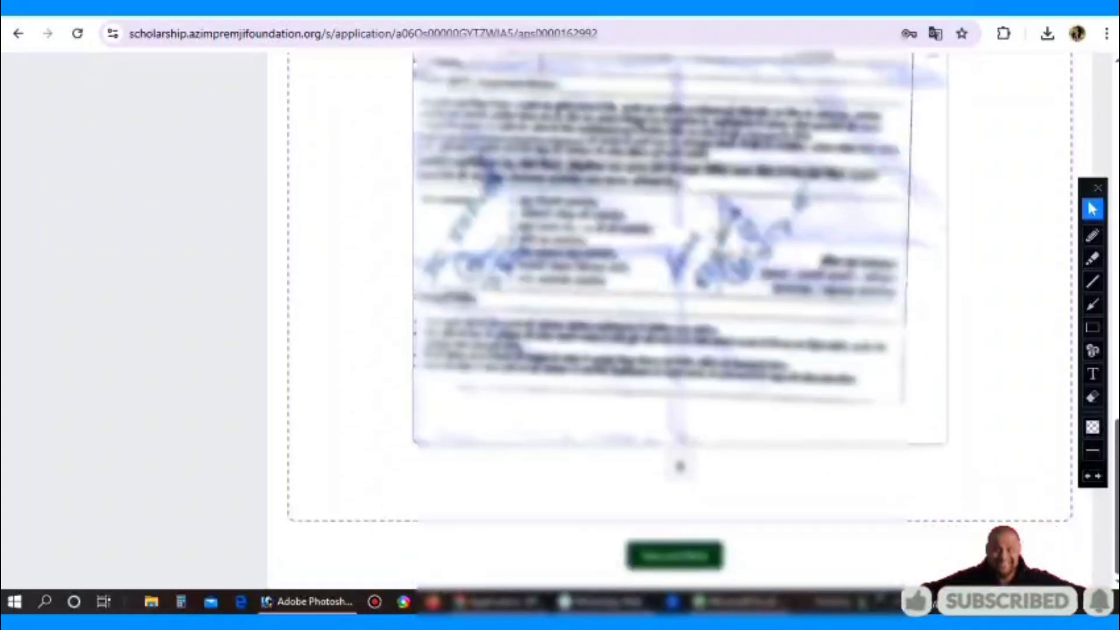
{"action": "left_click", "coordinate": [675, 555]}
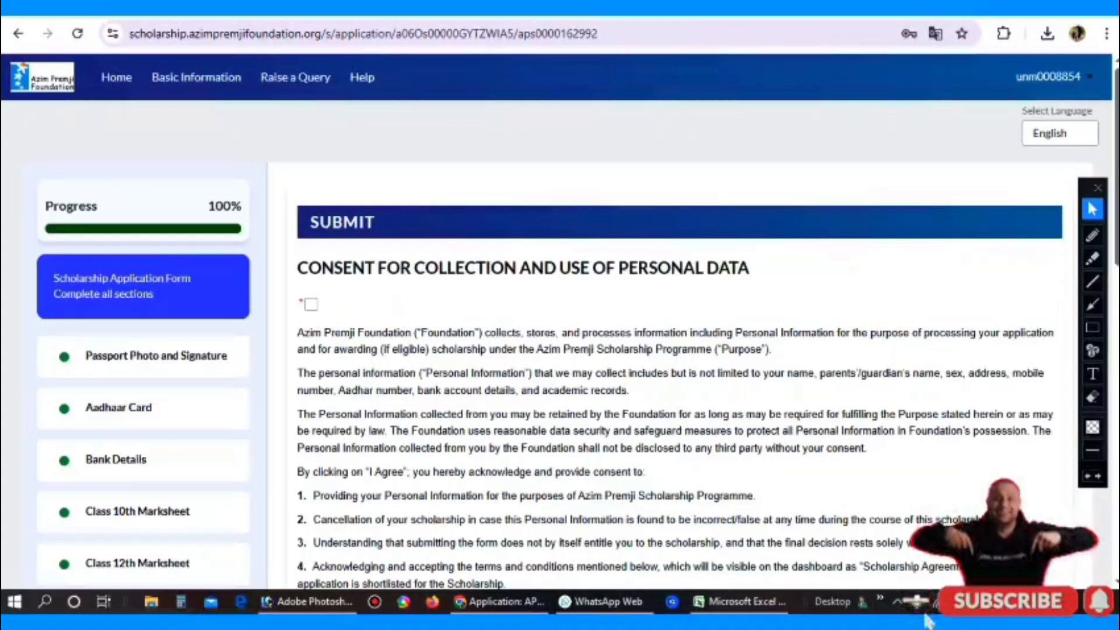
Accept the consent for collection and use of personal data, then agree to the scholarship terms and submit.
{"action": "double_click", "coordinate": [342, 222]}
{"action": "left_click", "coordinate": [342, 222]}
{"action": "left_click", "coordinate": [311, 304]}
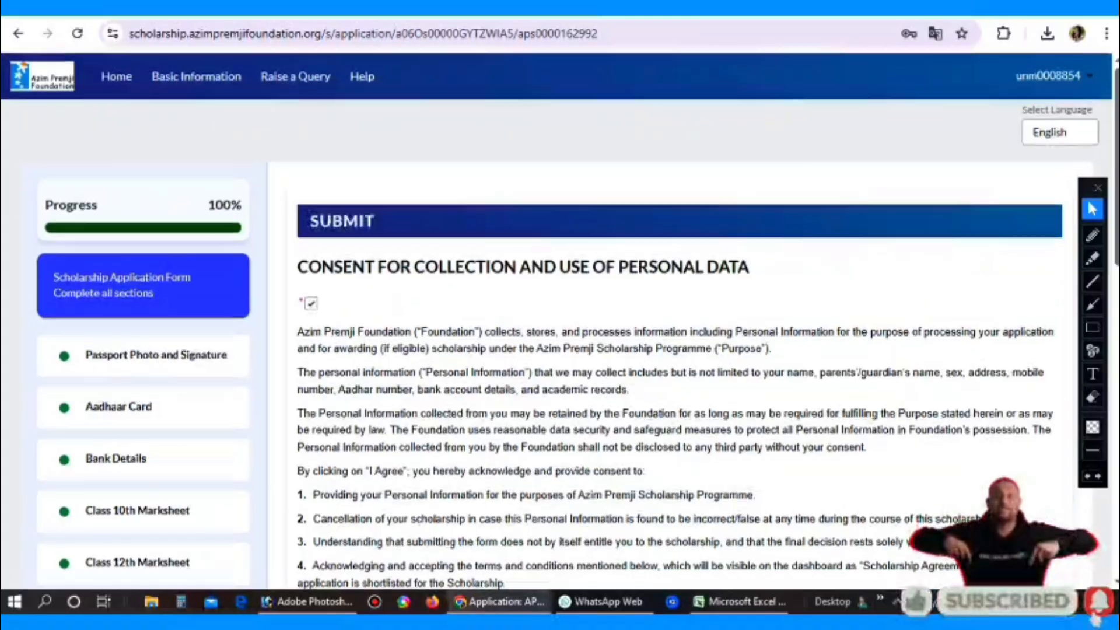
{"action": "scroll", "coordinate": [671, 350], "scroll_direction": "down", "scroll_amount": 20}
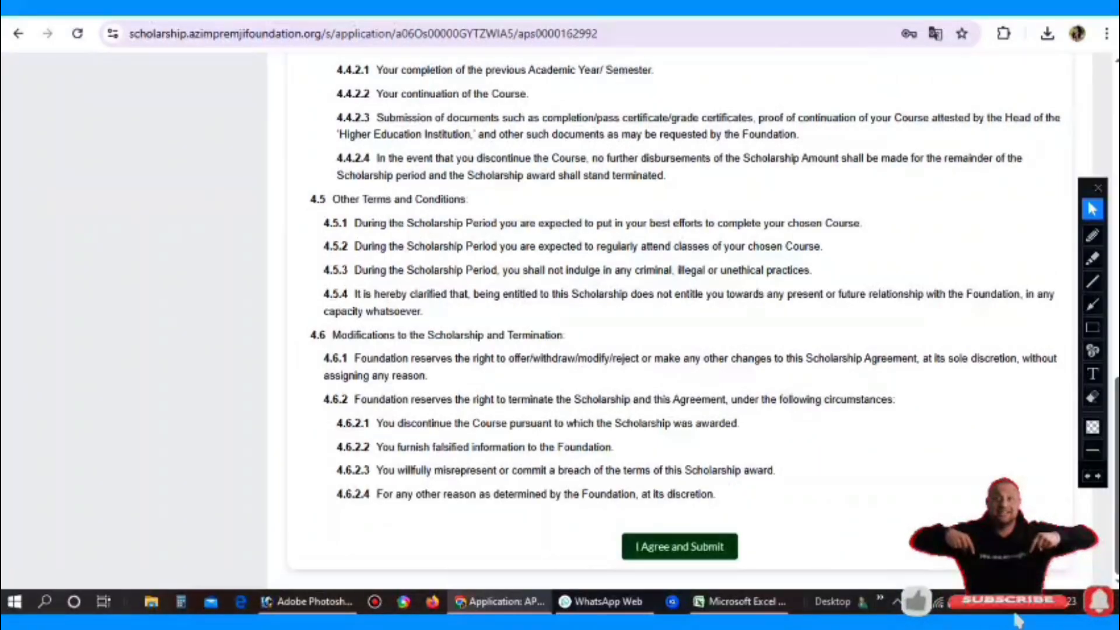
{"action": "left_click_drag", "start_coordinate": [465, 271], "coordinate": [549, 359]}
{"action": "left_click", "coordinate": [549, 359]}
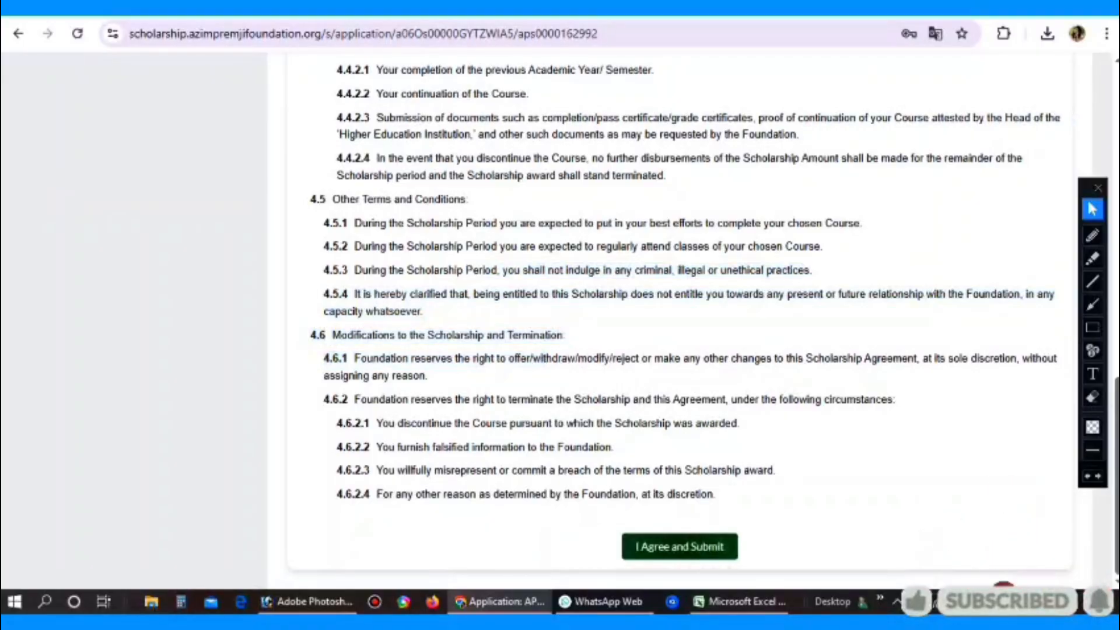
{"action": "left_click", "coordinate": [680, 547]}
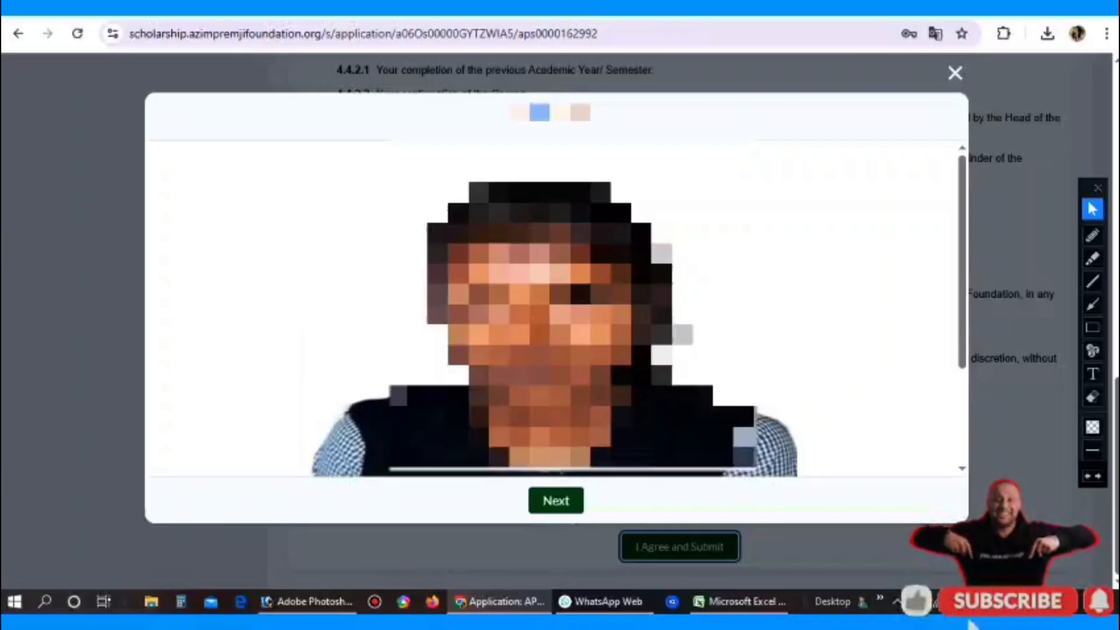
Confirm the declarations for the passport-size photograph and the signature, and continue to the Aadhaar card.
{"action": "scroll", "coordinate": [554, 310], "scroll_direction": "down", "scroll_amount": 4}
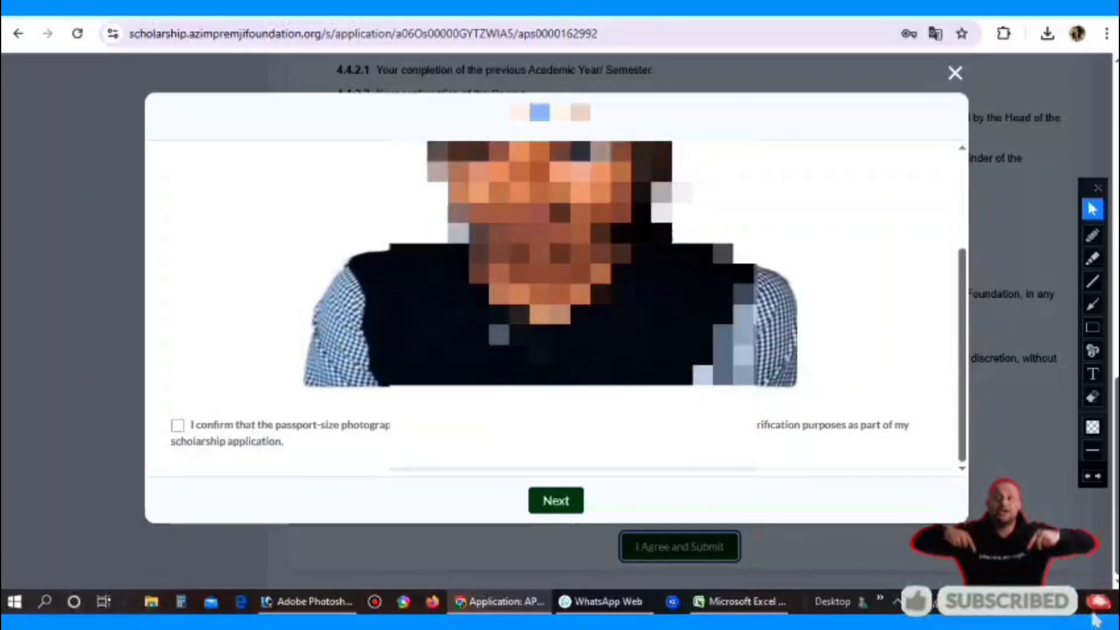
{"action": "left_click", "coordinate": [177, 426]}
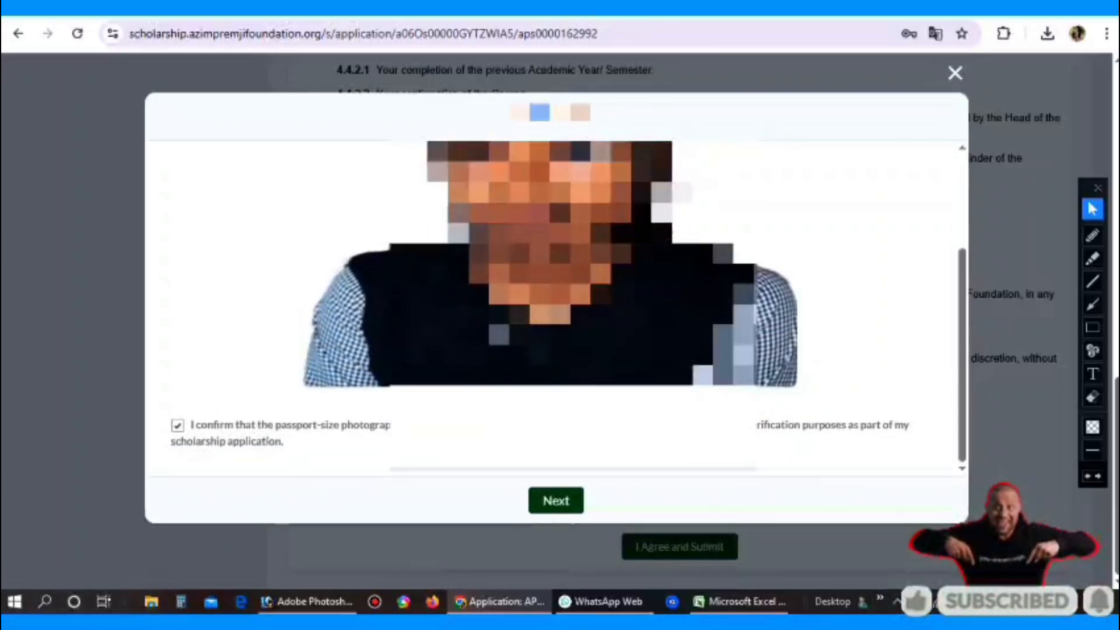
{"action": "scroll", "coordinate": [554, 309], "scroll_direction": "up", "scroll_amount": 3}
{"action": "left_click", "coordinate": [556, 501]}
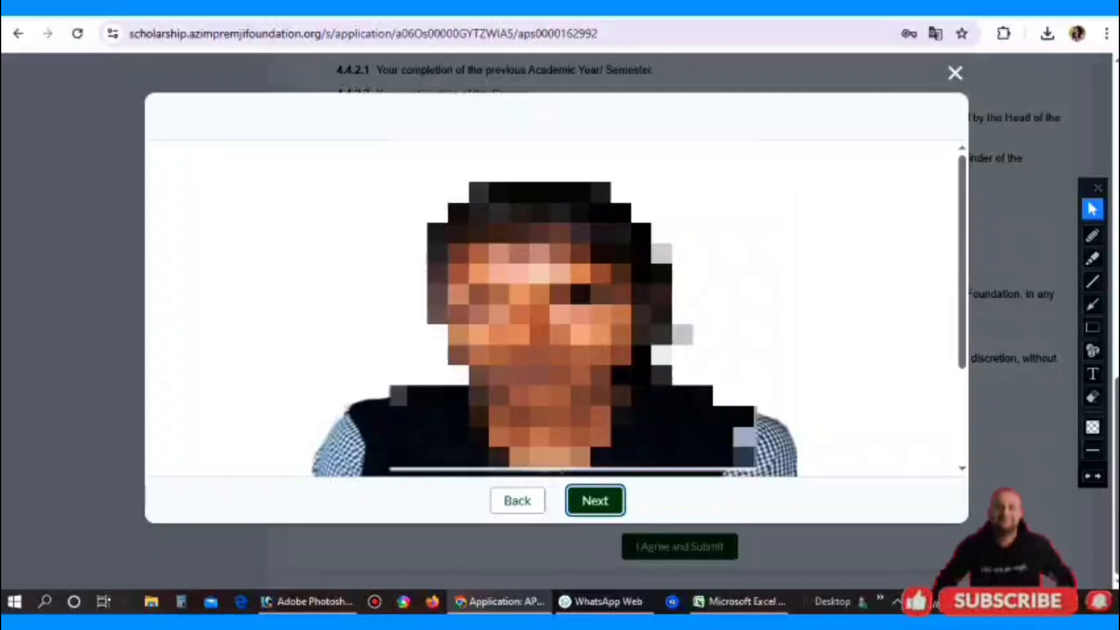
{"action": "left_click", "coordinate": [596, 500]}
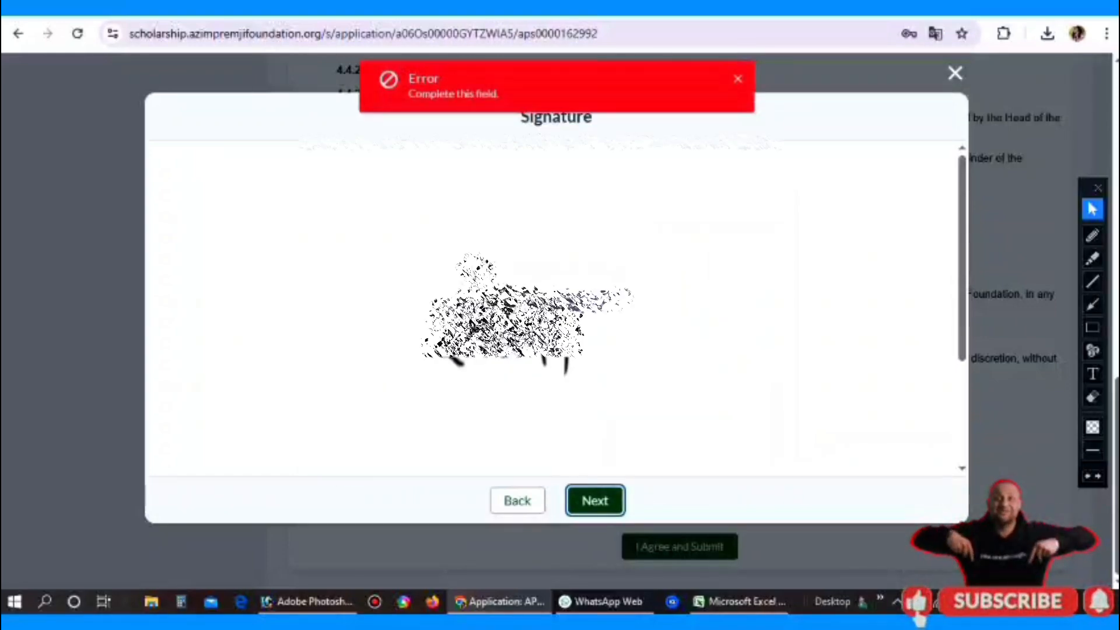
{"action": "scroll", "coordinate": [554, 309], "scroll_direction": "down", "scroll_amount": 3}
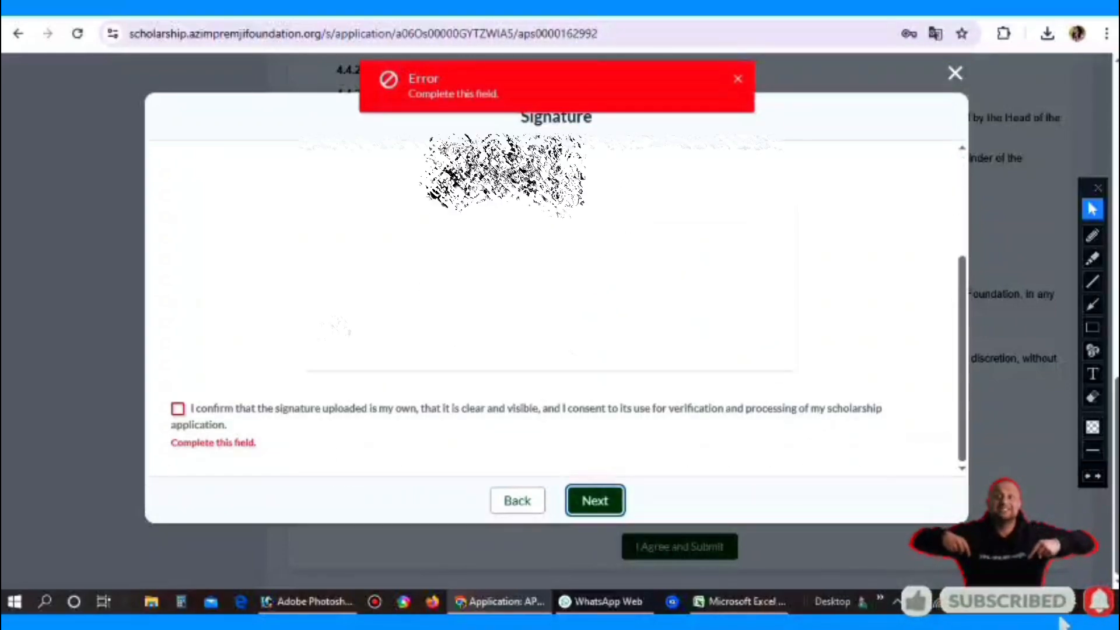
{"action": "left_click", "coordinate": [177, 409]}
{"action": "left_click", "coordinate": [595, 501]}
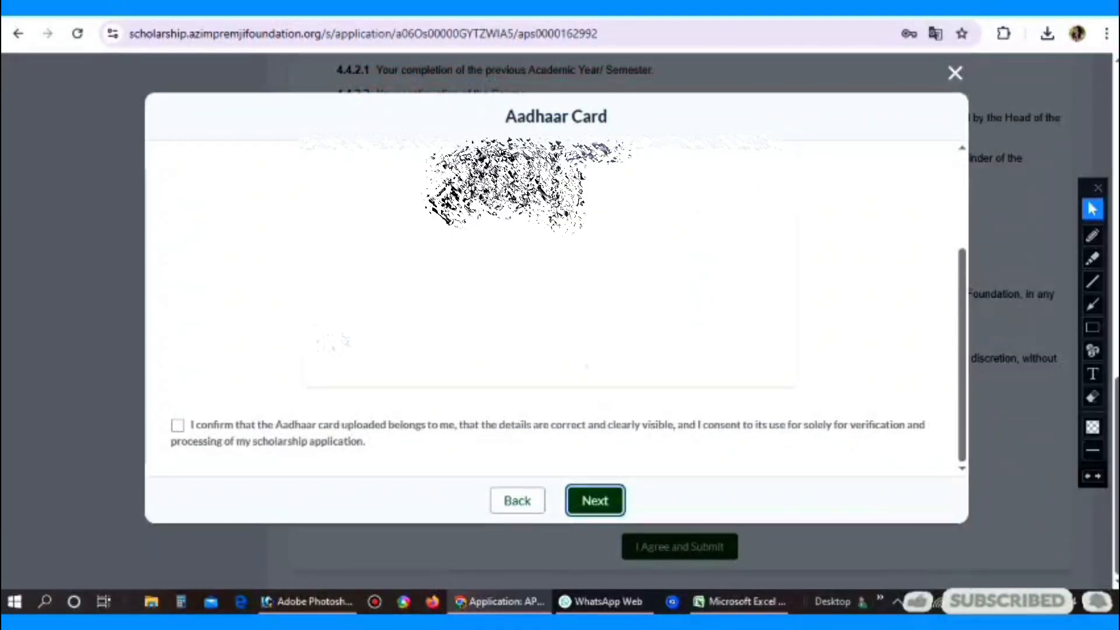
Confirm the declarations for the Aadhaar card and the bank account proof, and continue to the Class 10th marksheet.
{"action": "scroll", "coordinate": [554, 309], "scroll_direction": "down", "scroll_amount": 3}
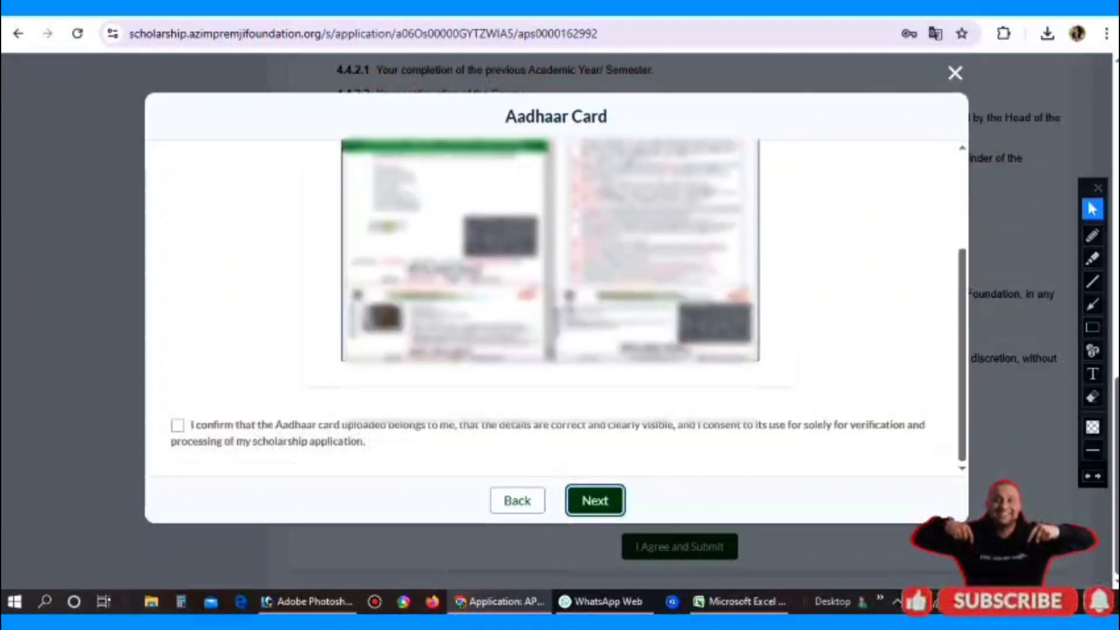
{"action": "left_click", "coordinate": [177, 425]}
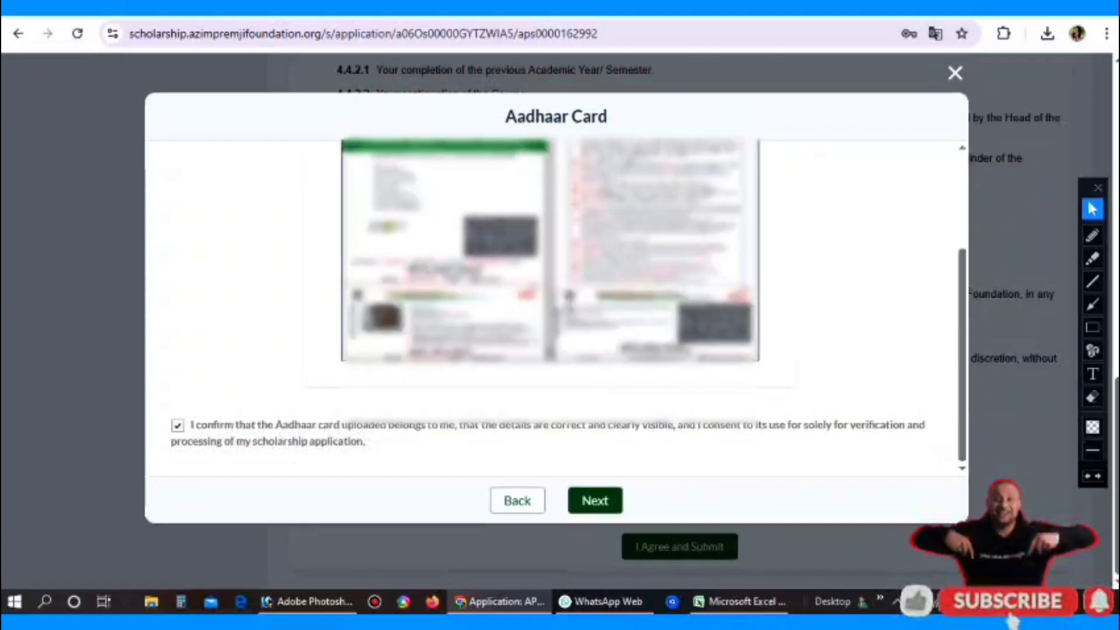
{"action": "left_click", "coordinate": [595, 500]}
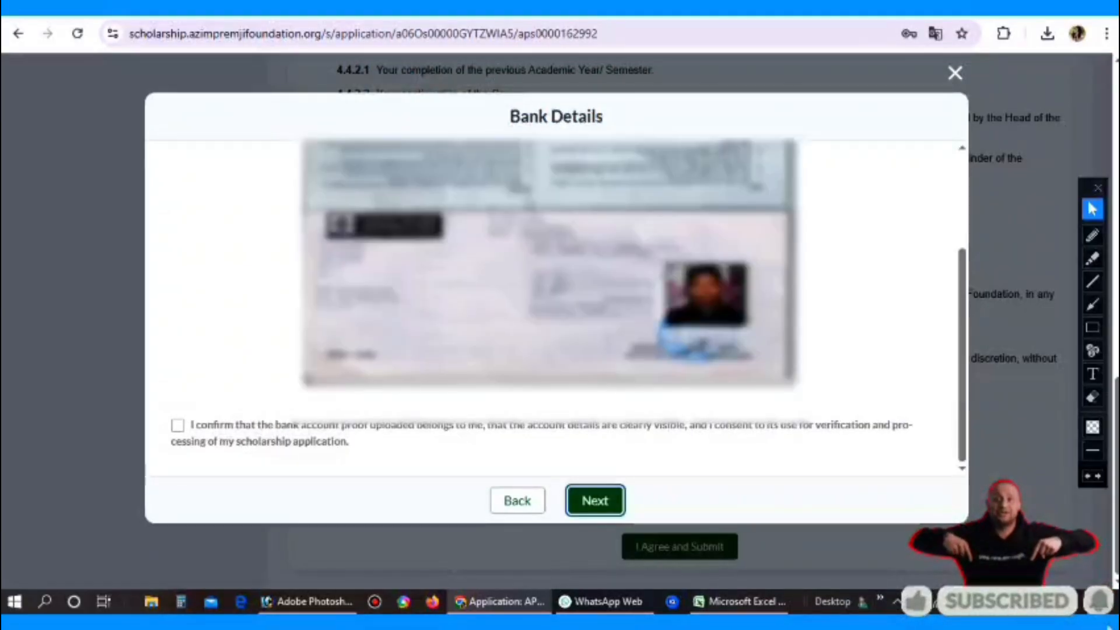
{"action": "left_click", "coordinate": [177, 426]}
{"action": "left_click", "coordinate": [595, 500]}
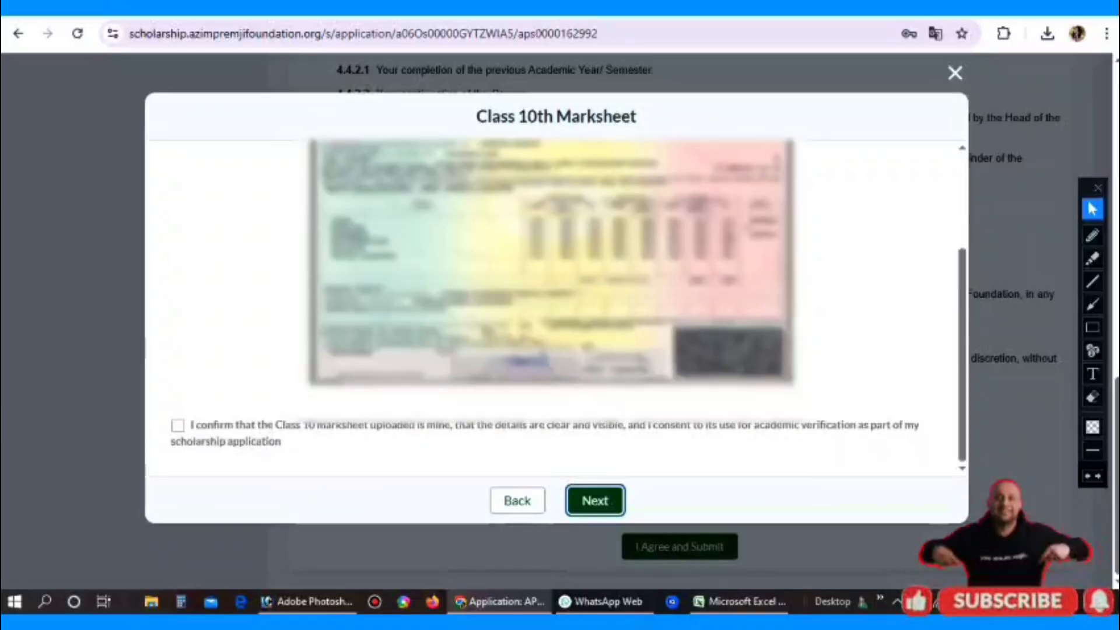
Confirm the Class 10th and Class 12th marksheet declarations and proceed to complete the application's submission.
{"action": "left_click", "coordinate": [178, 426]}
{"action": "left_click", "coordinate": [595, 501]}
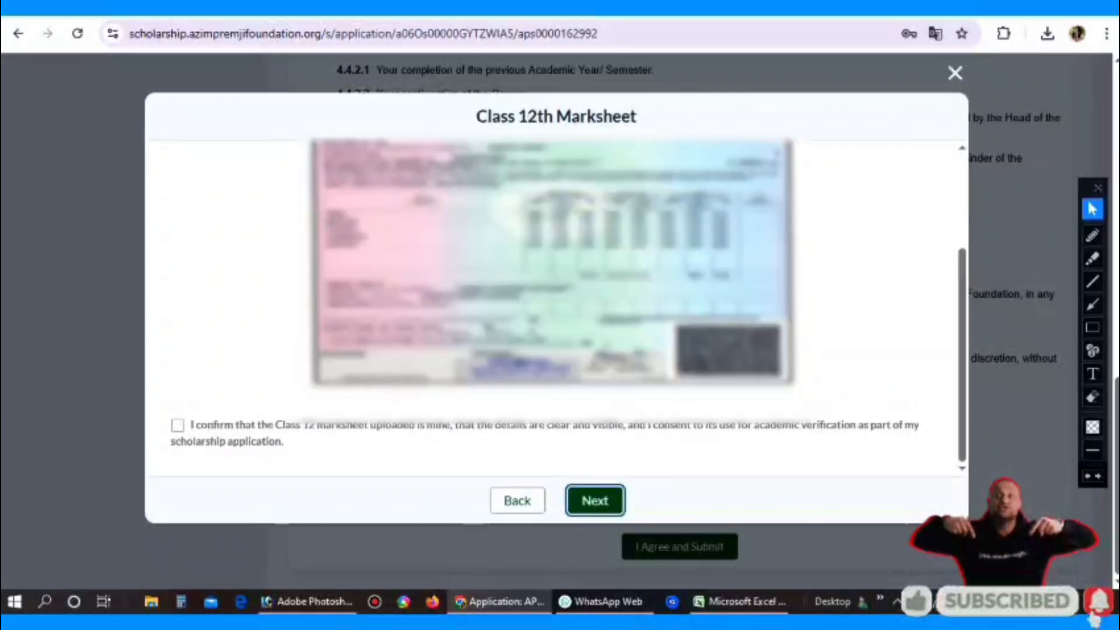
{"action": "left_click", "coordinate": [178, 425]}
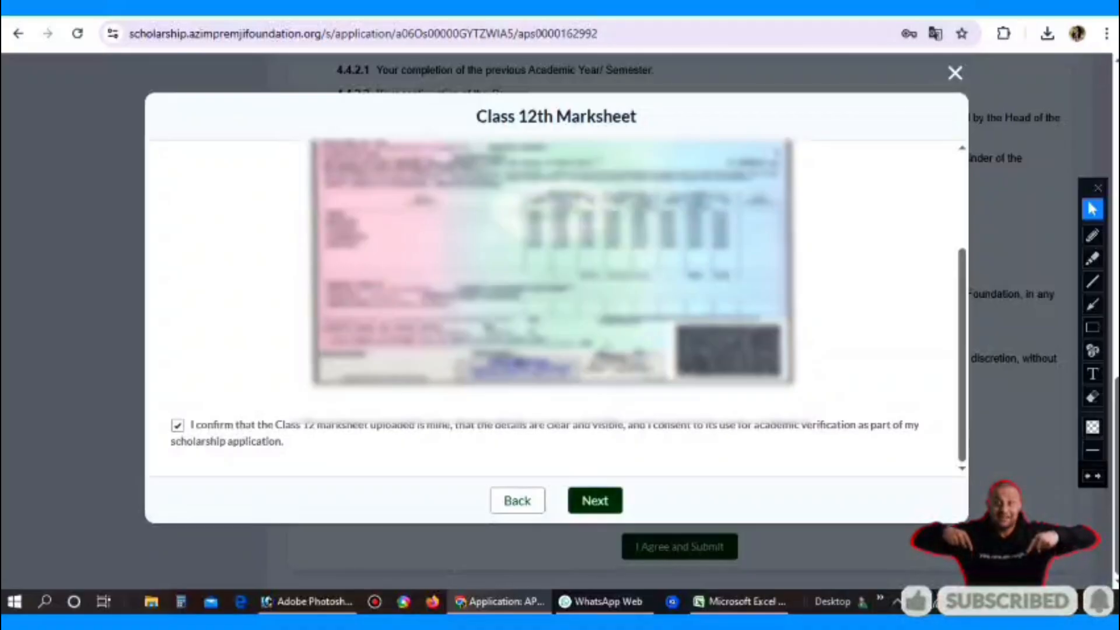
{"action": "left_click", "coordinate": [595, 500]}
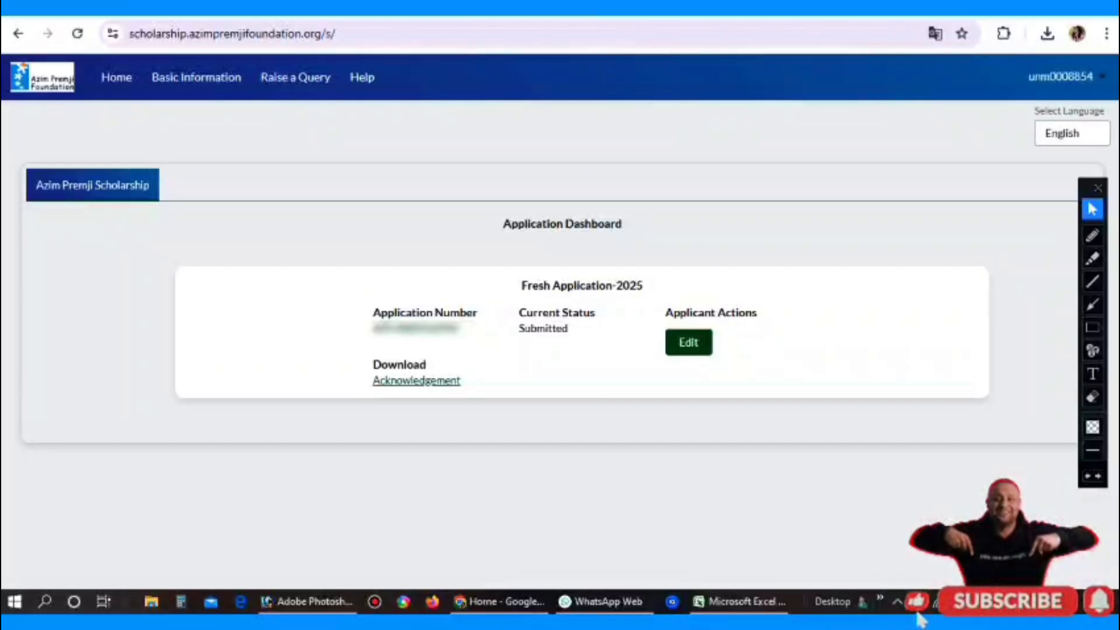
Open the acknowledgement of the submitted application and review its applicant details and terms.
{"action": "left_click", "coordinate": [416, 380]}
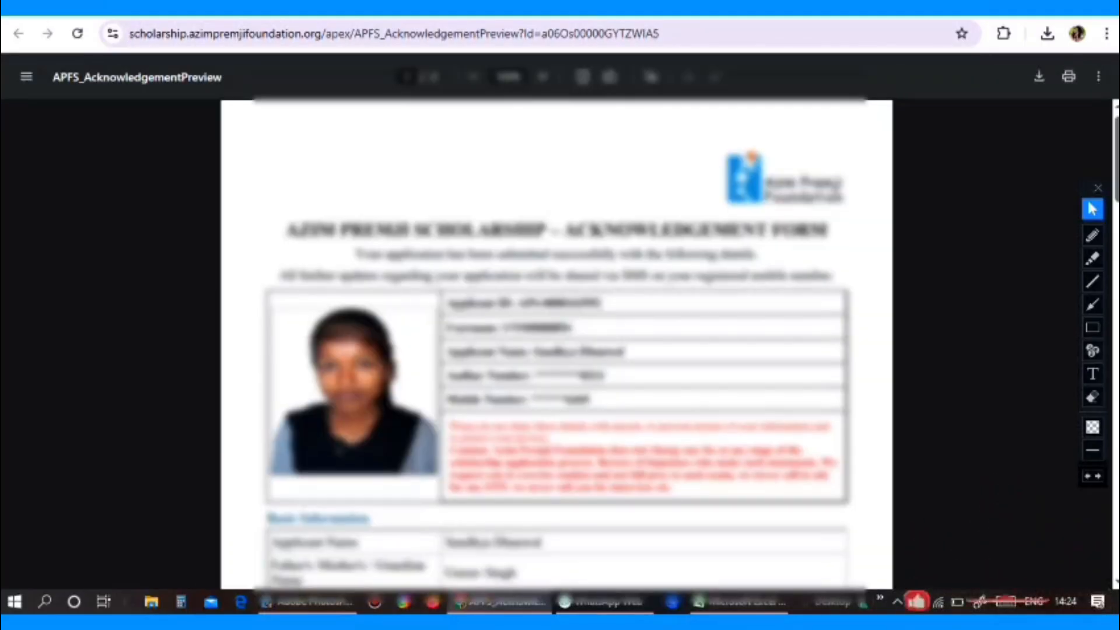
{"action": "scroll", "coordinate": [558, 344], "scroll_direction": "down", "scroll_amount": 15}
{"action": "scroll", "coordinate": [558, 344], "scroll_direction": "down", "scroll_amount": 6}
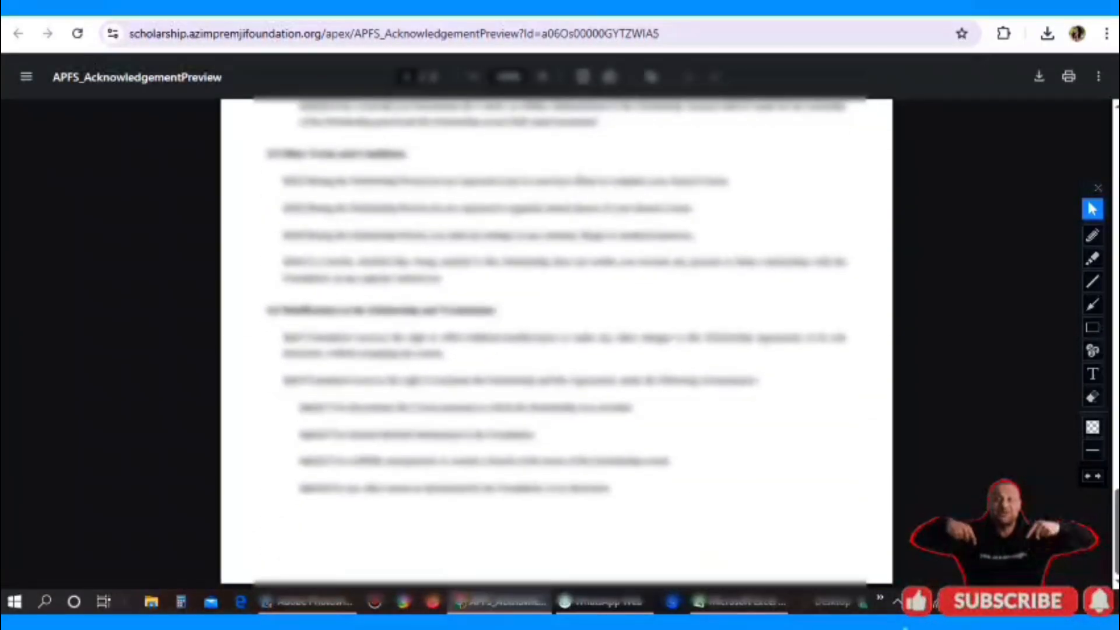
{"action": "scroll", "coordinate": [557, 344], "scroll_direction": "up", "scroll_amount": 19}
{"action": "scroll", "coordinate": [557, 344], "scroll_direction": "up", "scroll_amount": 10}
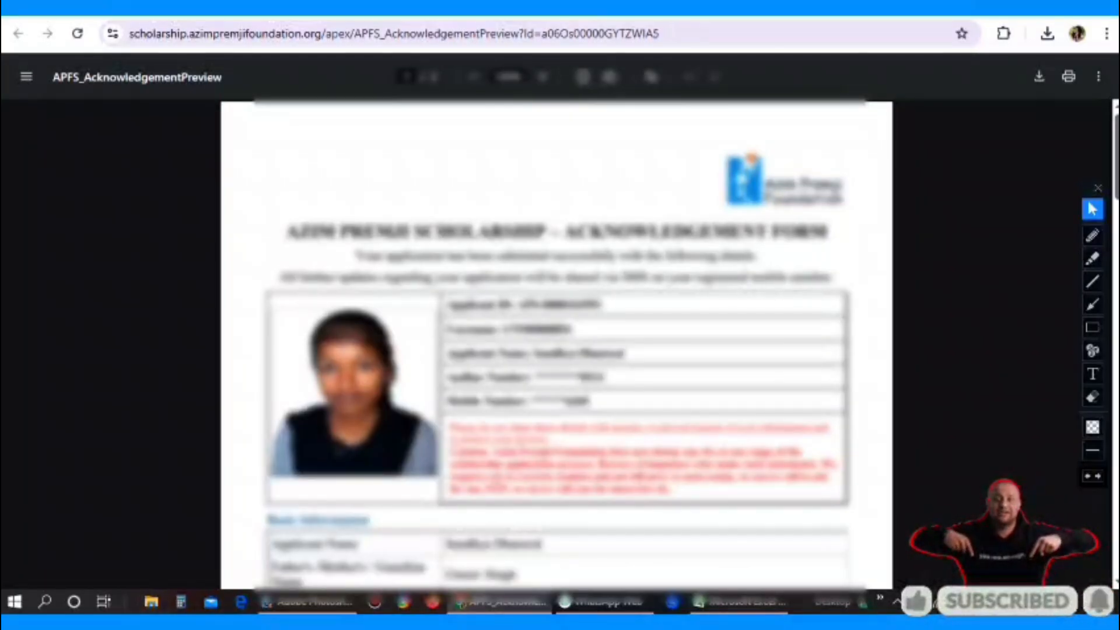
{"action": "scroll", "coordinate": [557, 344], "scroll_direction": "down", "scroll_amount": 4}
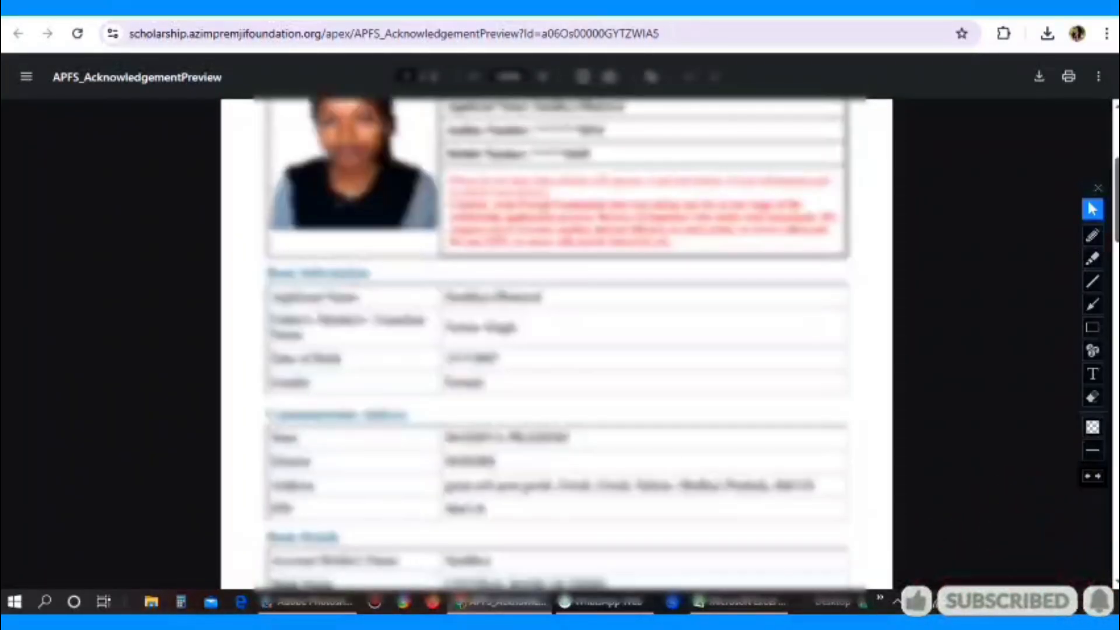
{"action": "scroll", "coordinate": [556, 344], "scroll_direction": "down", "scroll_amount": 20}
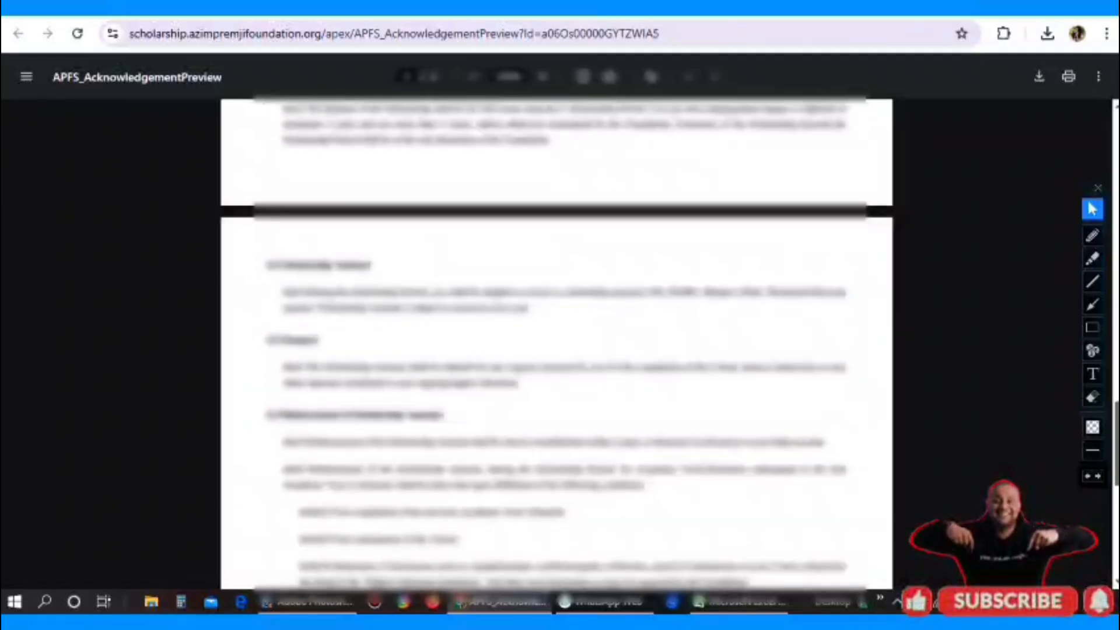